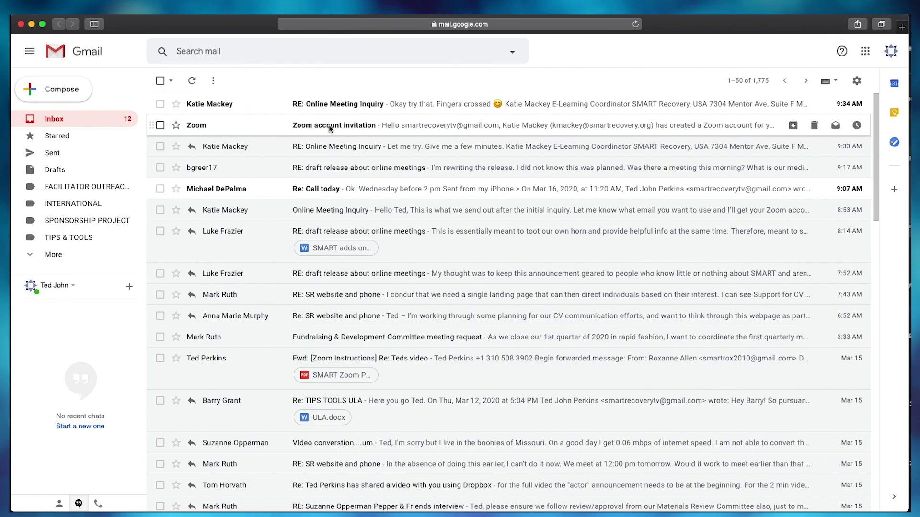
Step: Open the Zoom account invitation message from the Gmail inbox
click(330, 128)
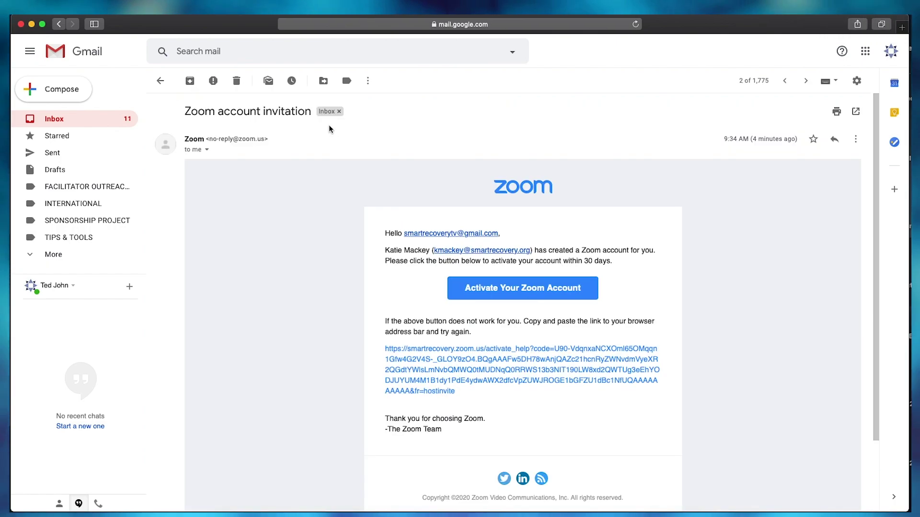
Step: Activate the Zoom account with the user's first name, last name and a password, then open My Account
click(520, 293)
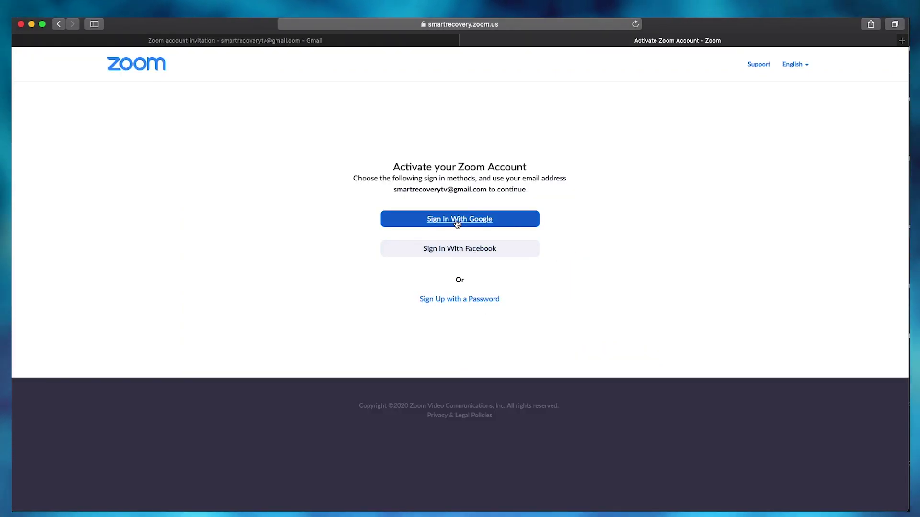
click(460, 300)
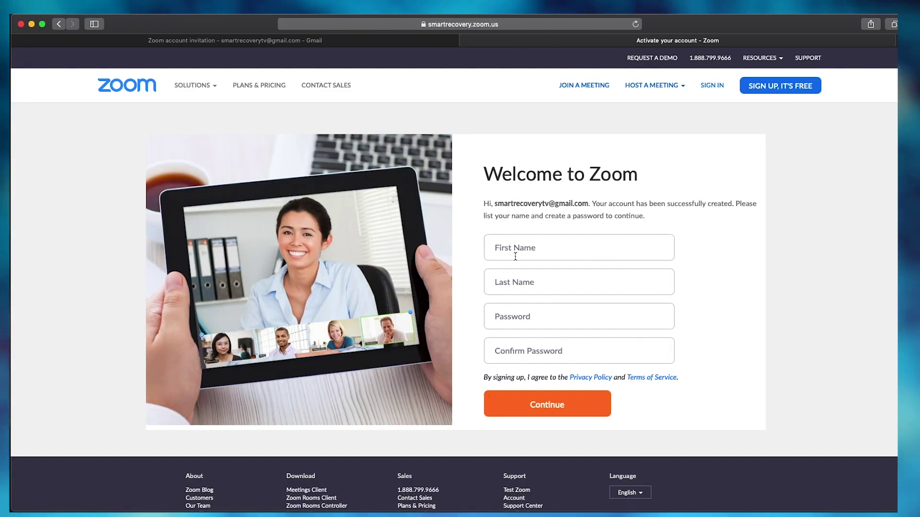
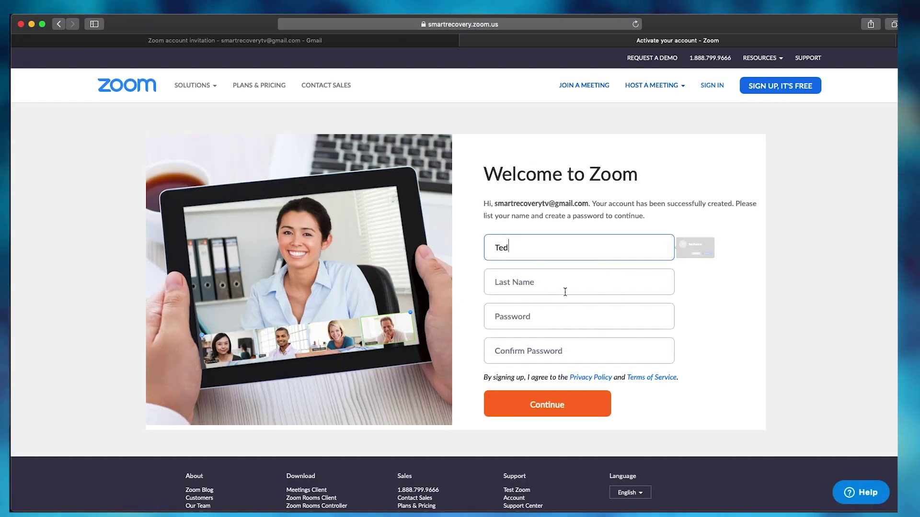
click(540, 286)
key(Tab)
text(••••)
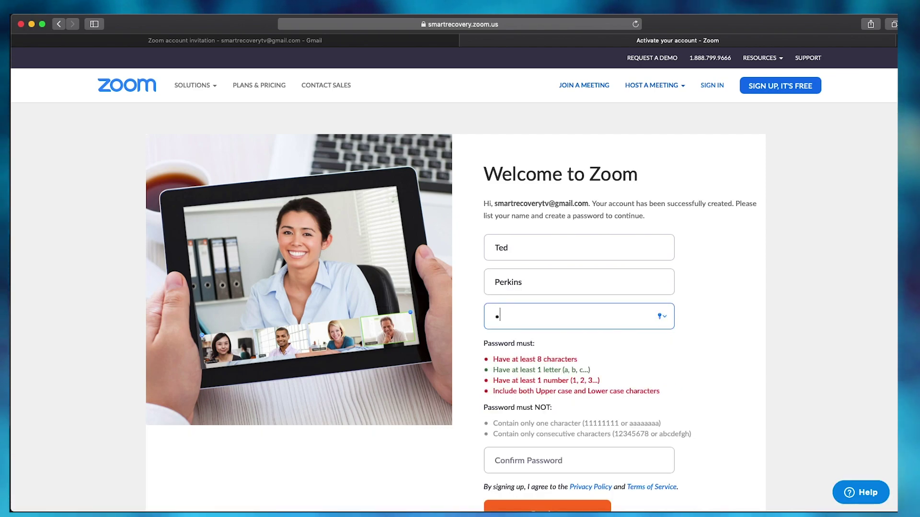
click(553, 467)
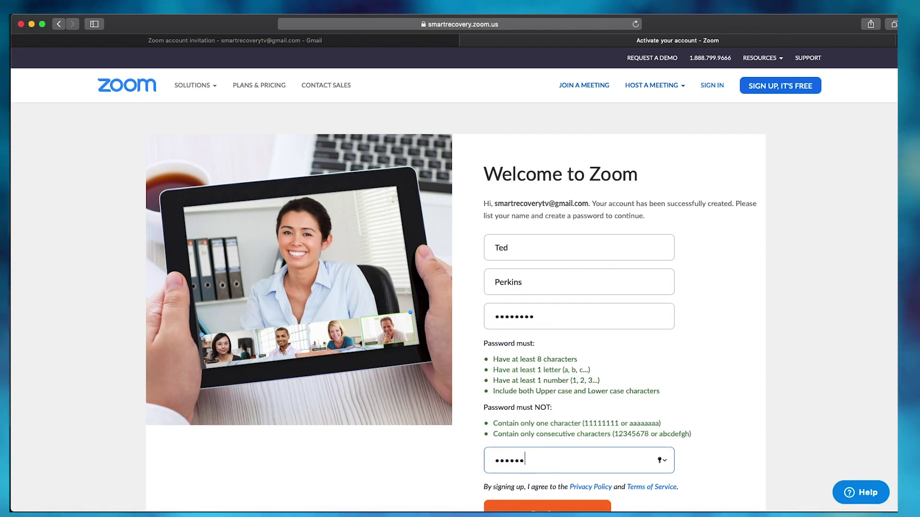
key(Return)
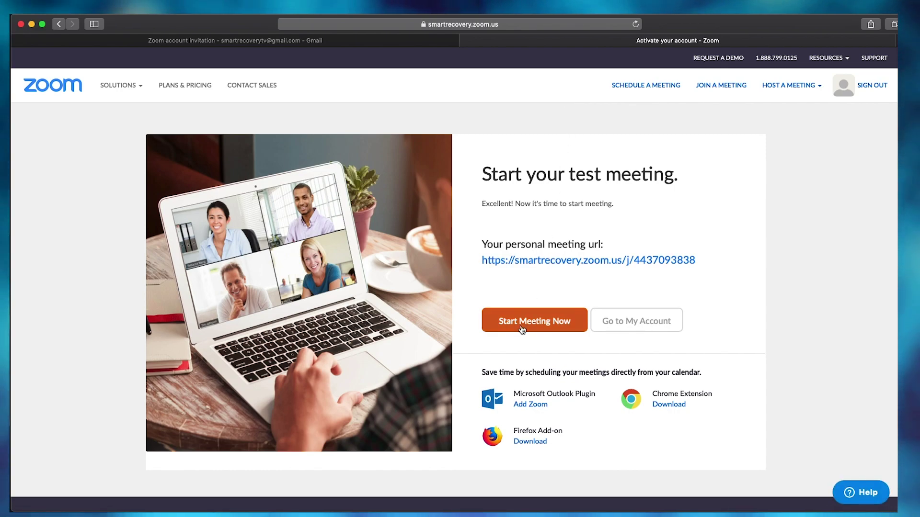
click(627, 322)
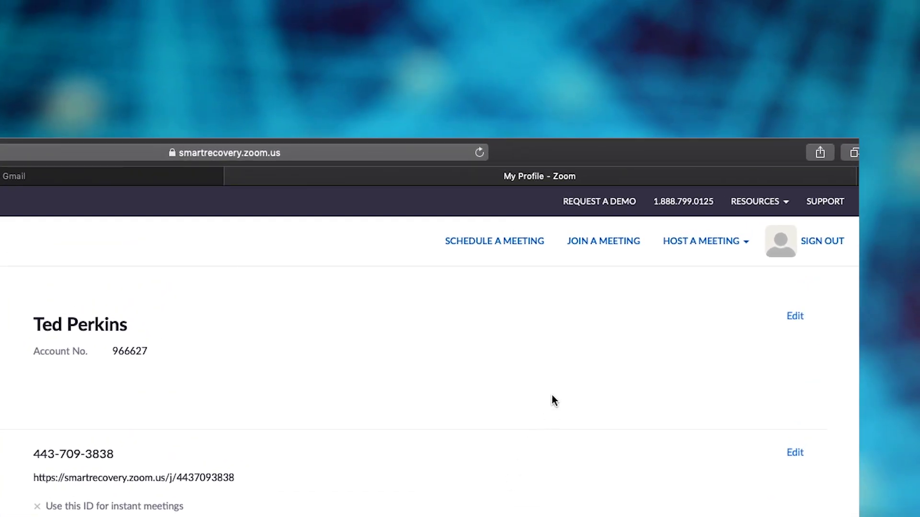
Step: Enter topic '#2487 SMART Recovery Online Meeting Santa Monica' and a description, keeping the 7:00 start
click(493, 243)
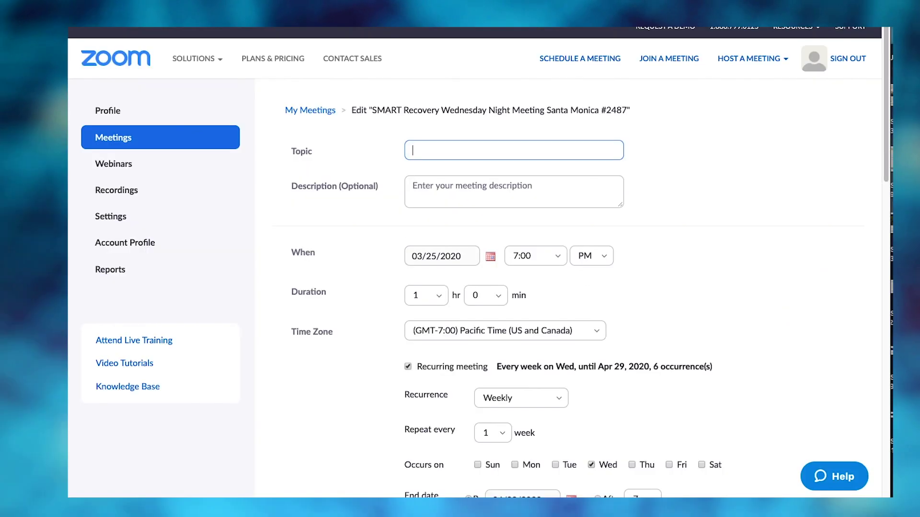
text(#2487 )
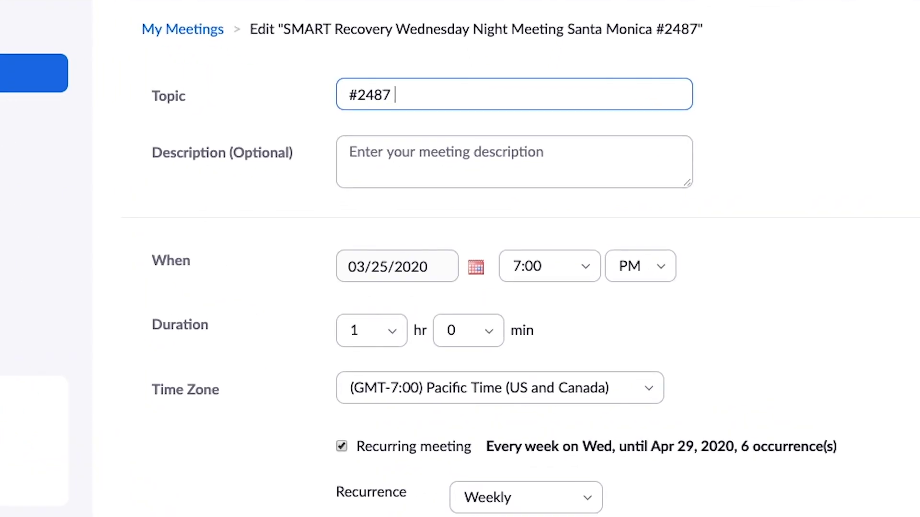
text(SMART Reco)
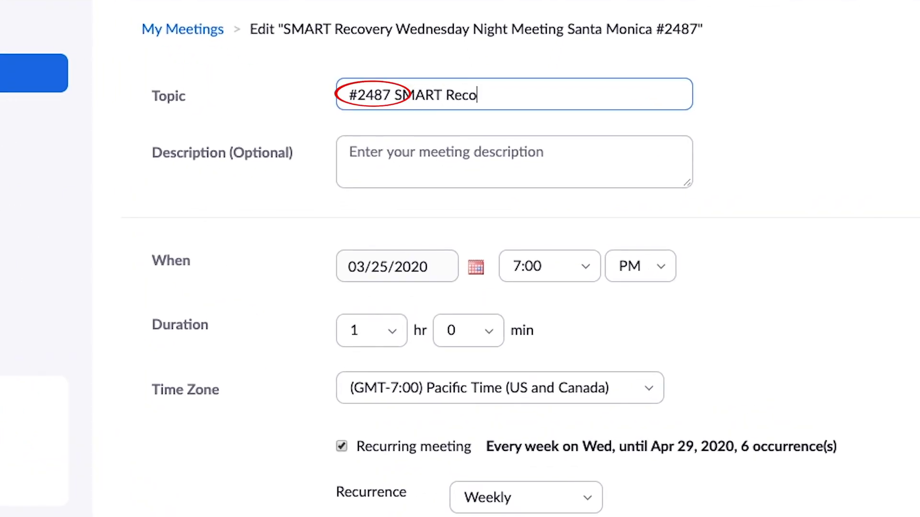
text(very Online Meeting Santa Mo)
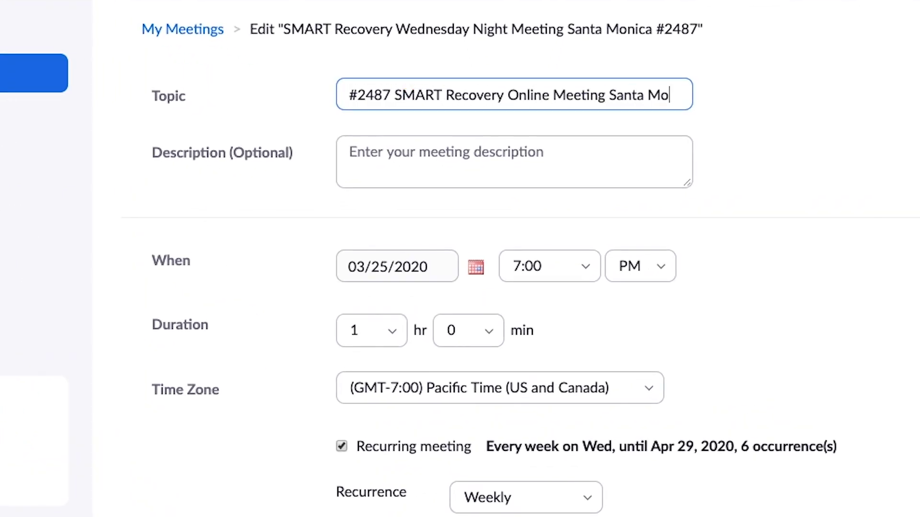
text(nica)
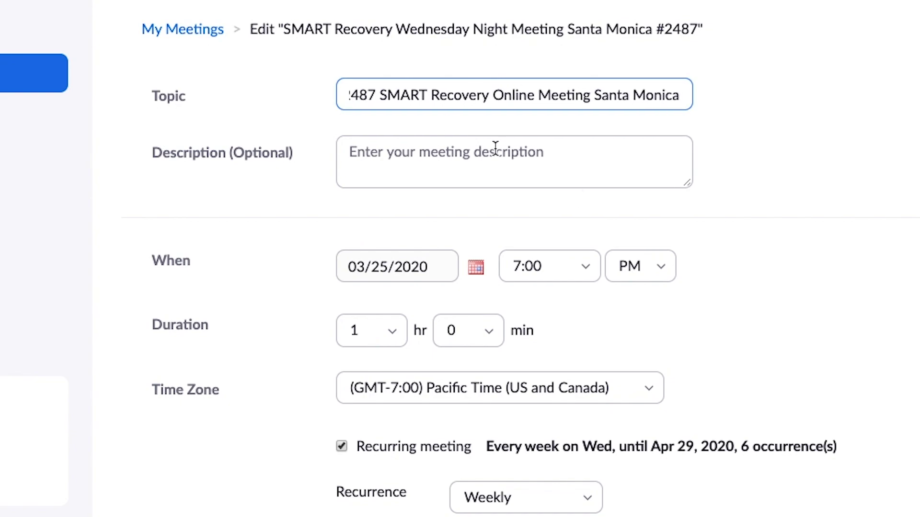
click(495, 148)
text(Please join in! Everyone is wel)
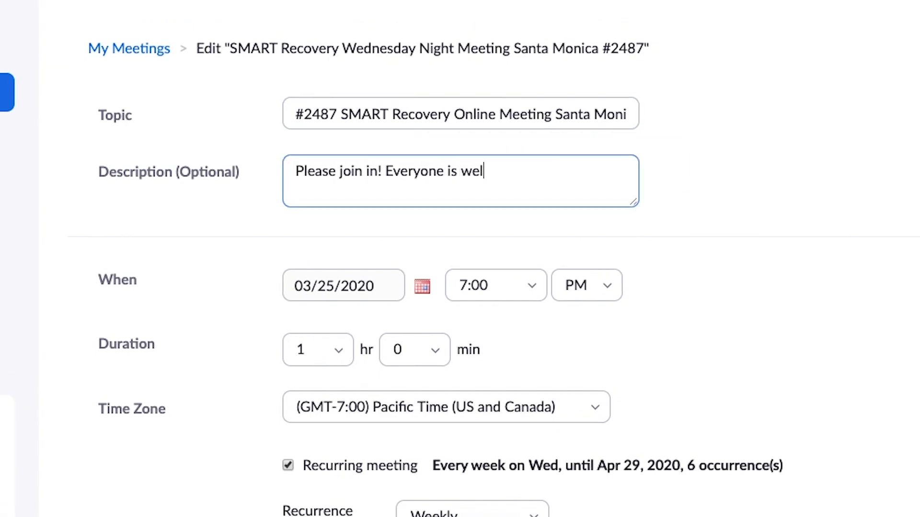
click(422, 286)
click(519, 281)
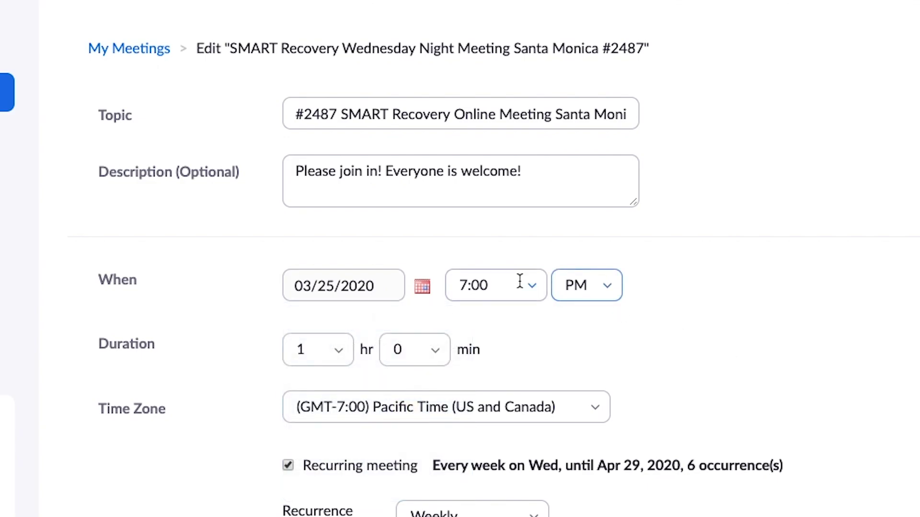
click(520, 282)
click(754, 351)
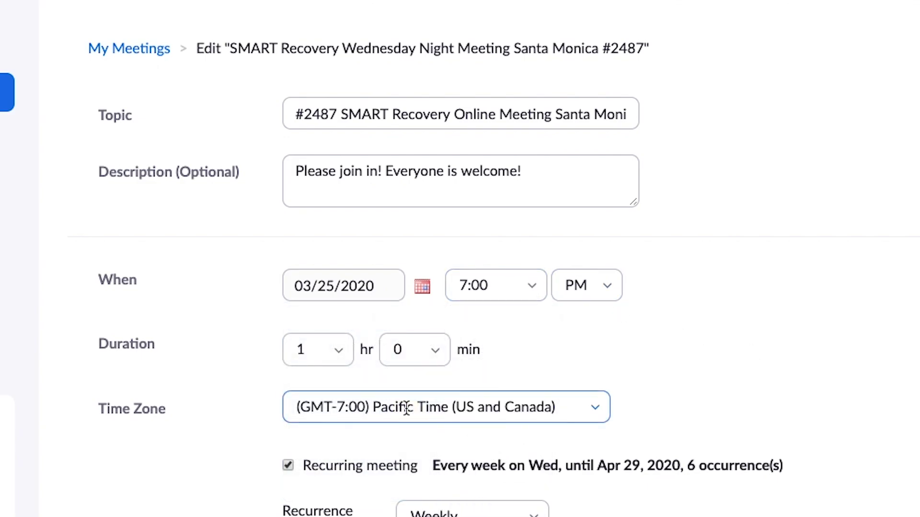
Step: Make the meeting recur weekly, ending on 12/31/2020
scroll(746, 400, down, 3)
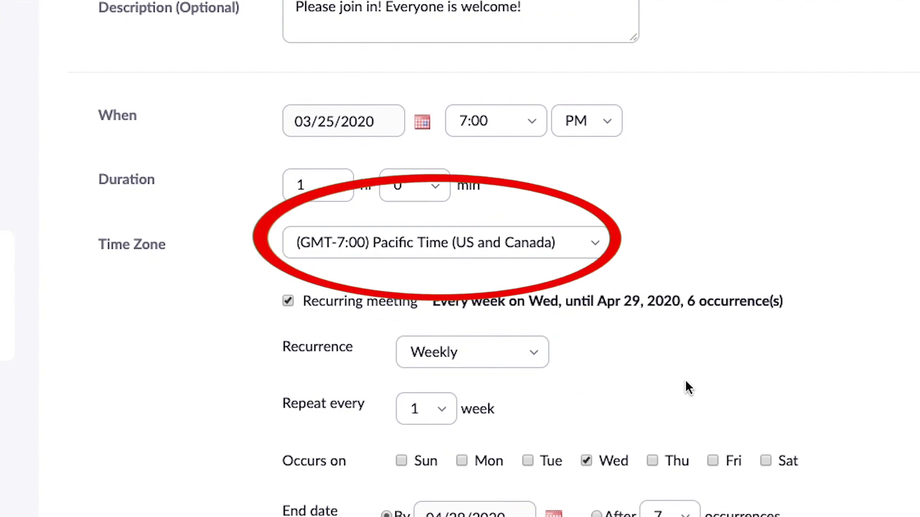
scroll(685, 378, down, 1)
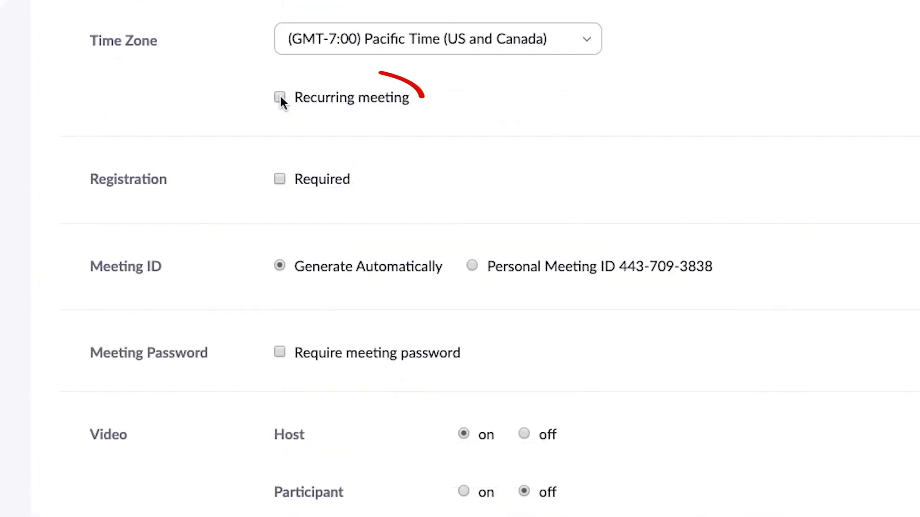
click(280, 95)
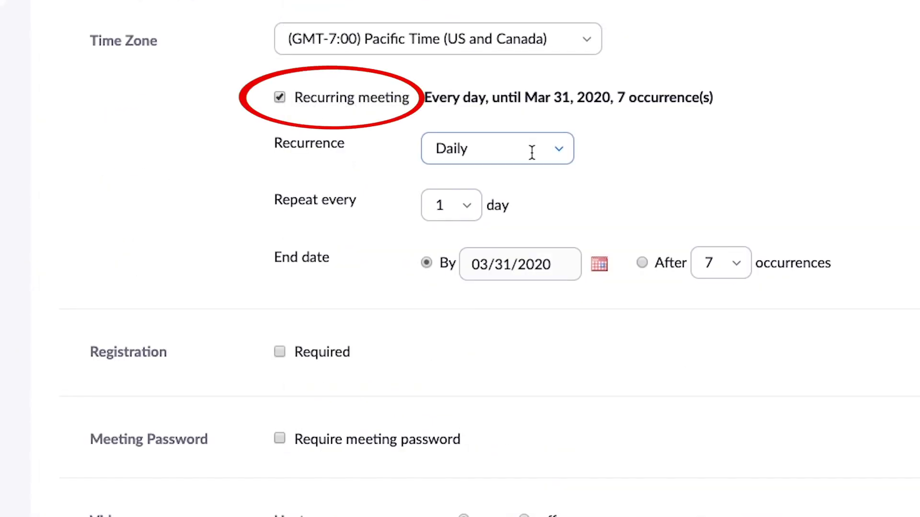
click(561, 160)
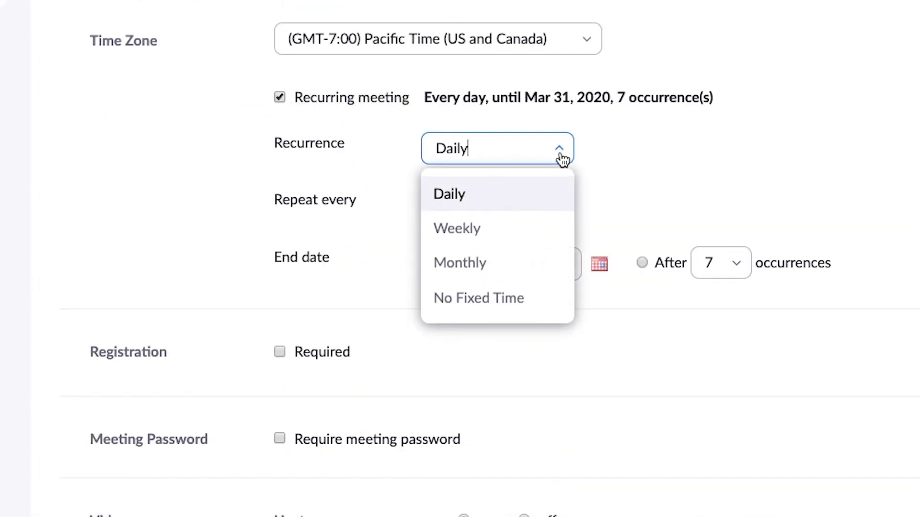
click(451, 230)
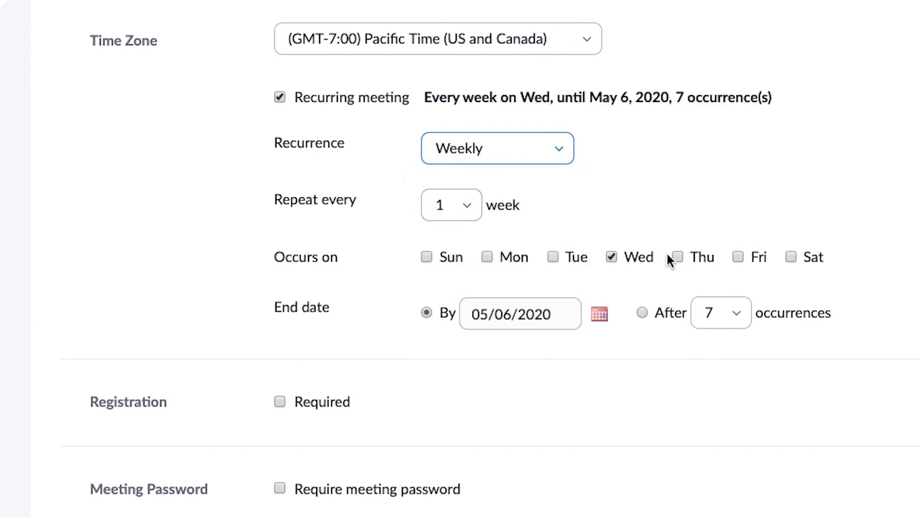
click(600, 316)
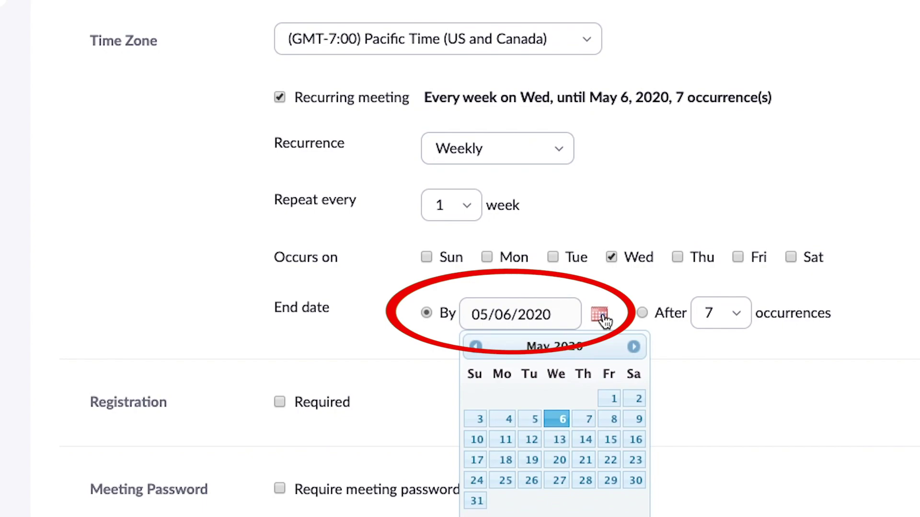
click(635, 348)
click(635, 347)
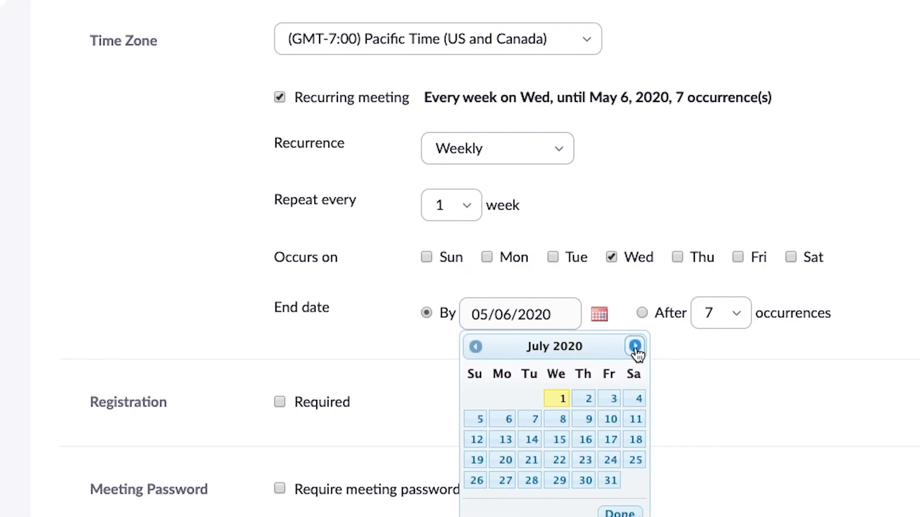
click(635, 347)
click(635, 347)
click(636, 347)
click(635, 347)
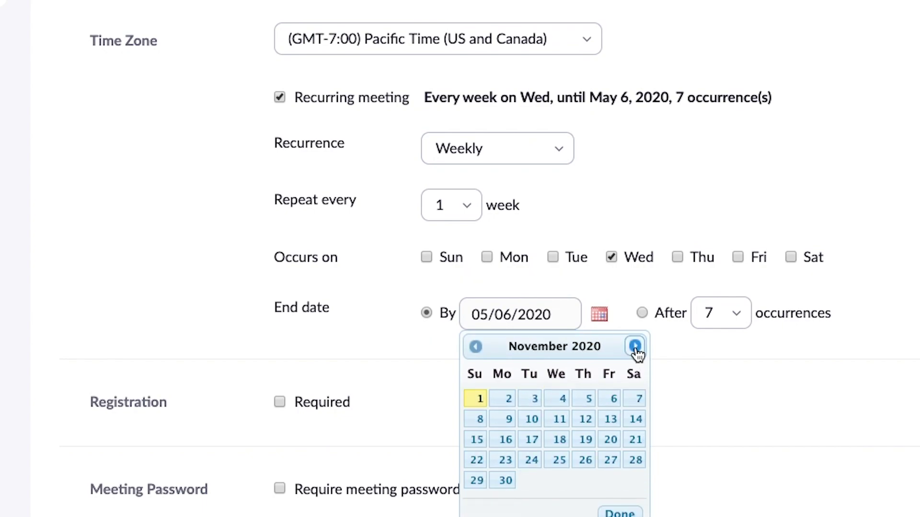
click(636, 346)
click(586, 481)
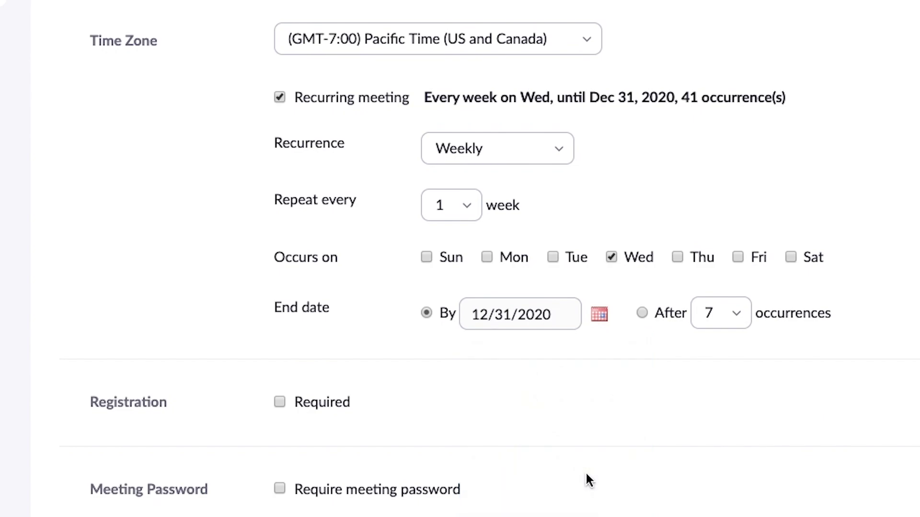
Step: Save the new recurring meeting
scroll(548, 437, down, 7)
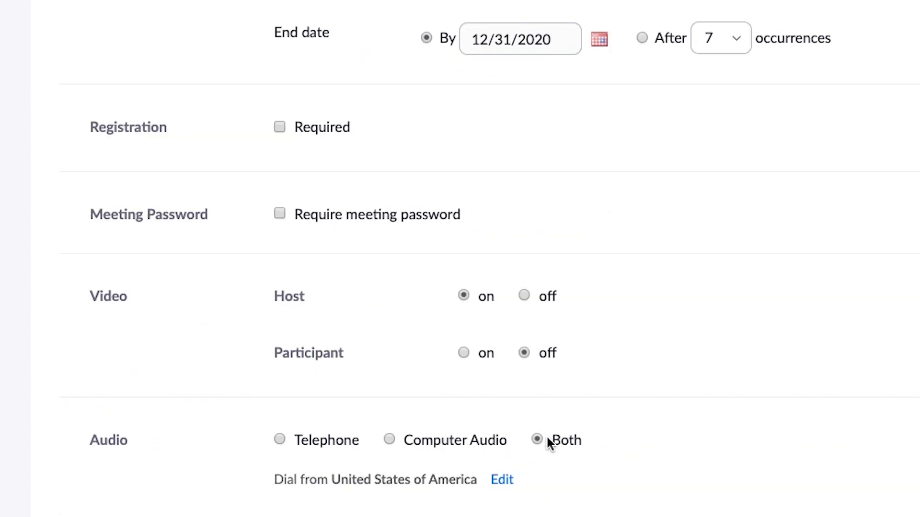
scroll(548, 440, down, 9)
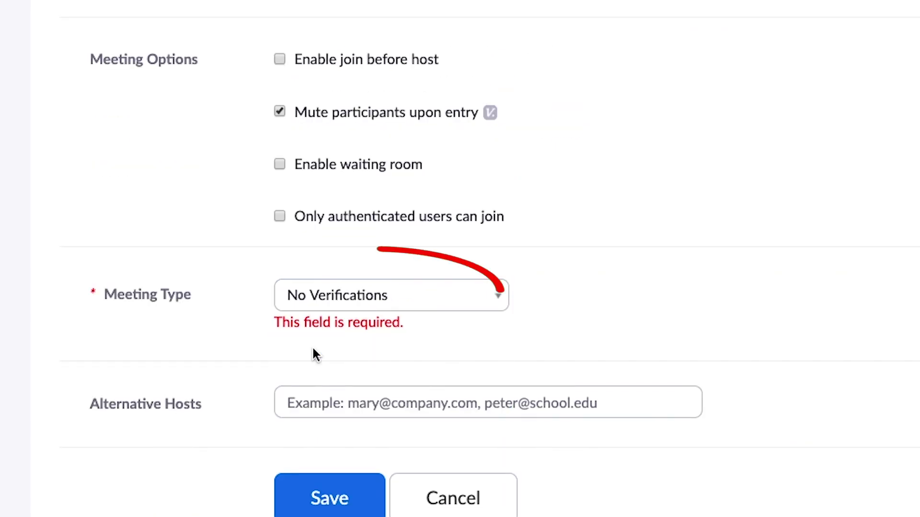
click(319, 499)
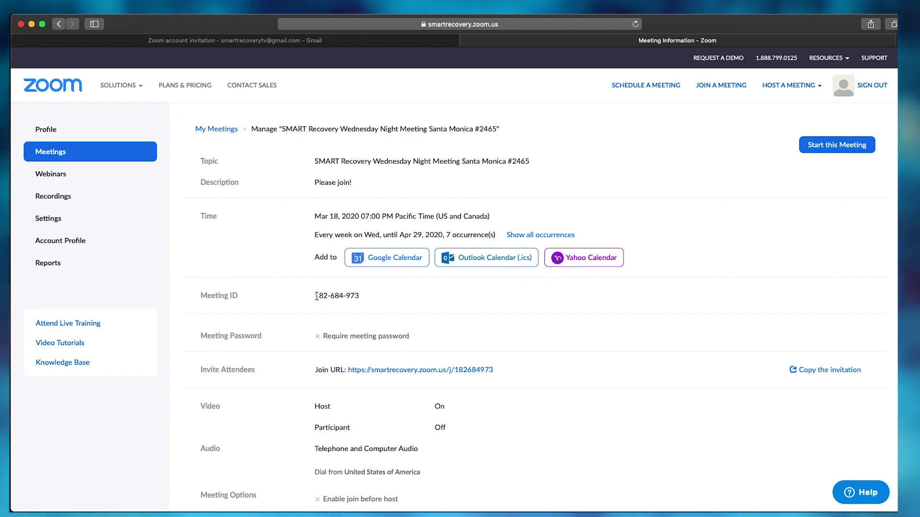
Step: Show the full invitation text, point out its meeting ID and join link, and copy it
drag(316, 296, 360, 297)
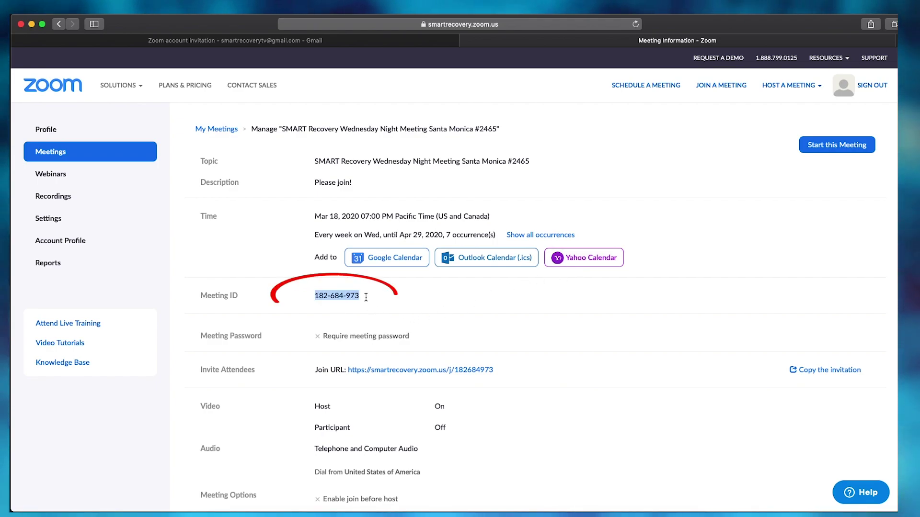
click(466, 309)
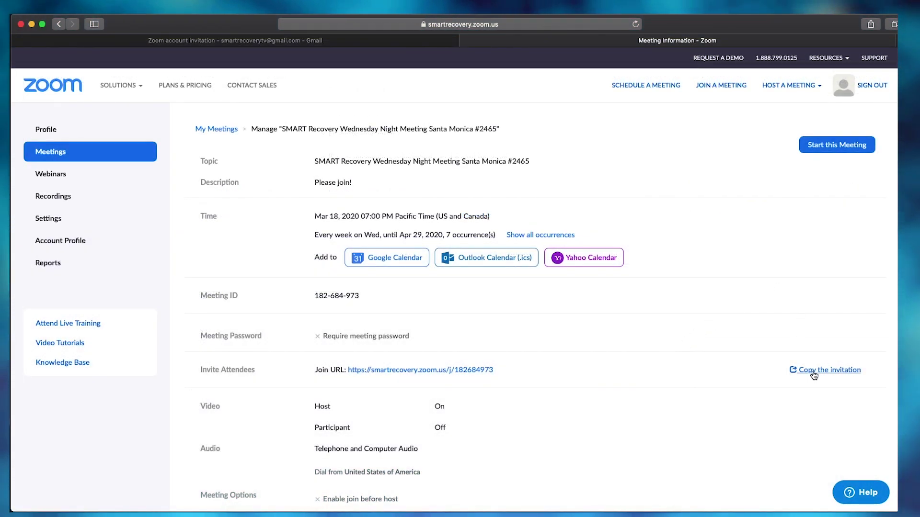
click(814, 372)
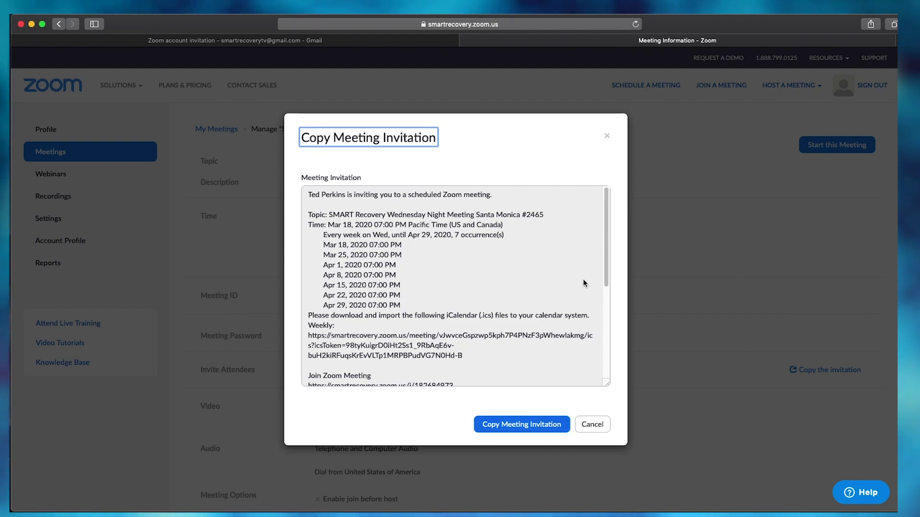
drag(605, 265, 613, 372)
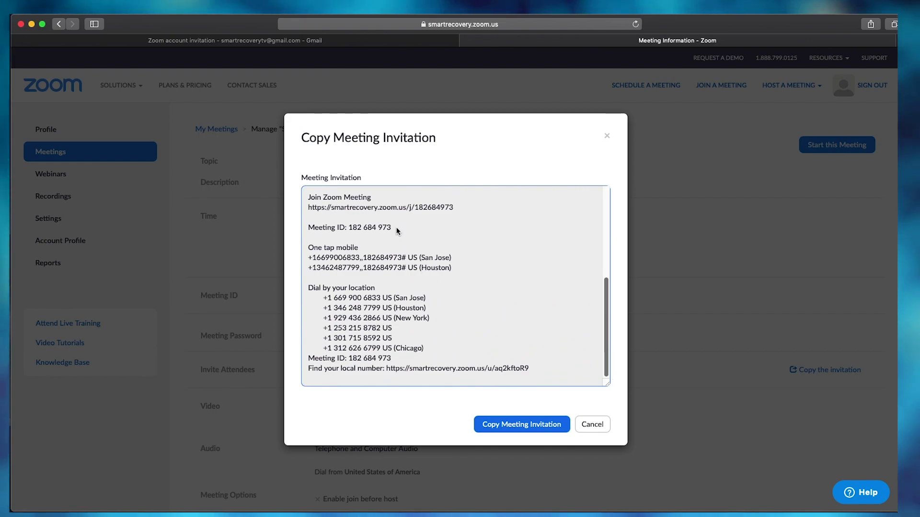
drag(396, 227, 344, 229)
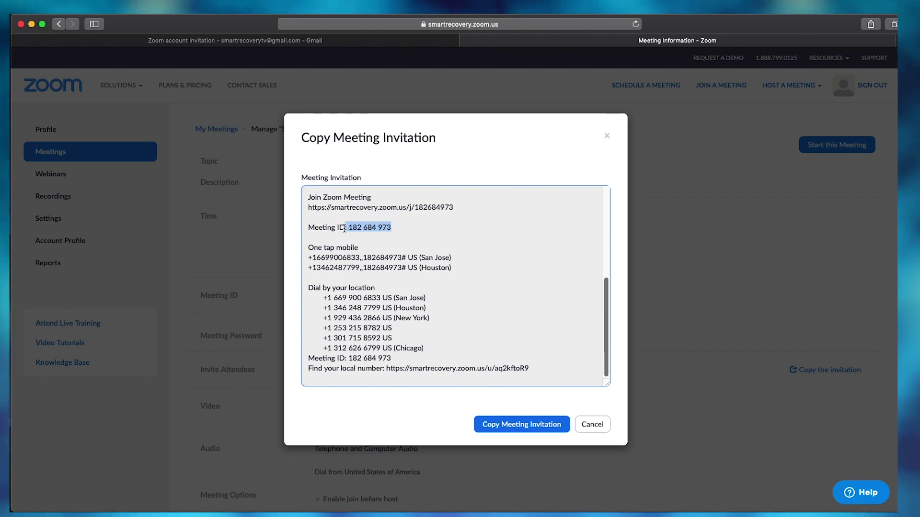
click(451, 208)
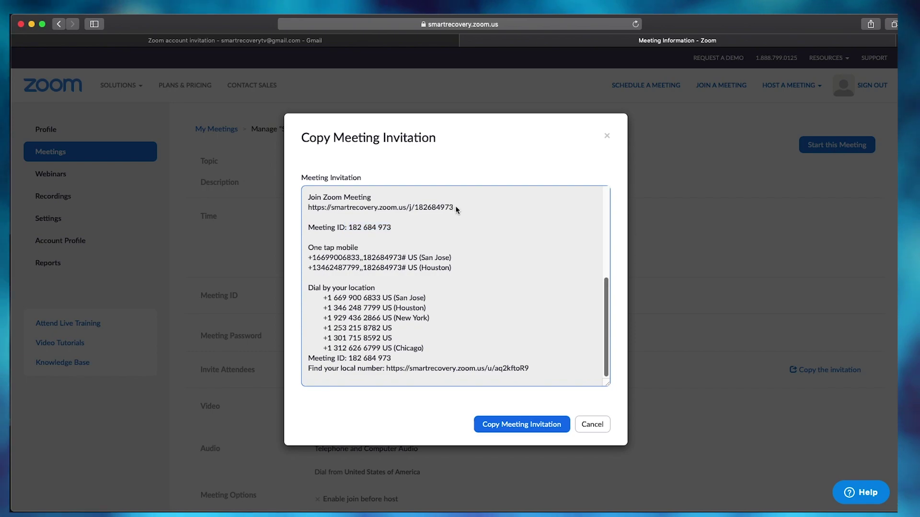
drag(452, 208, 307, 208)
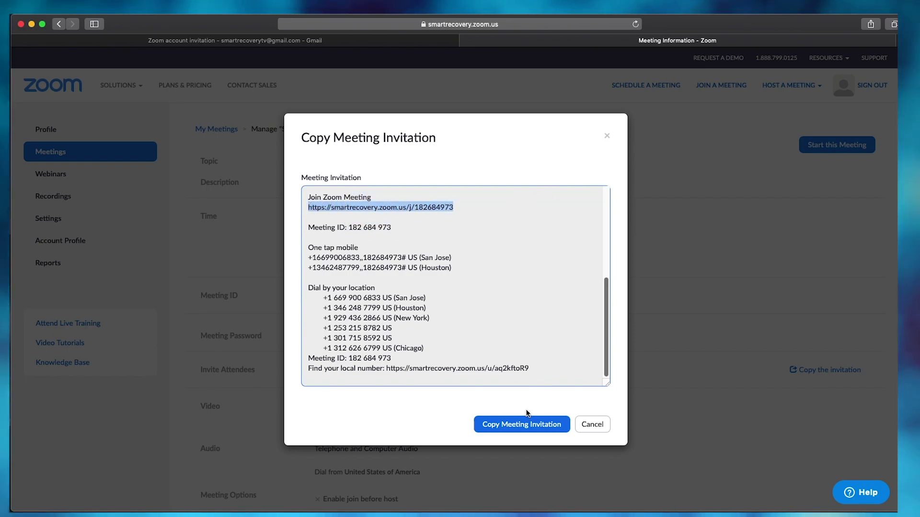
click(526, 427)
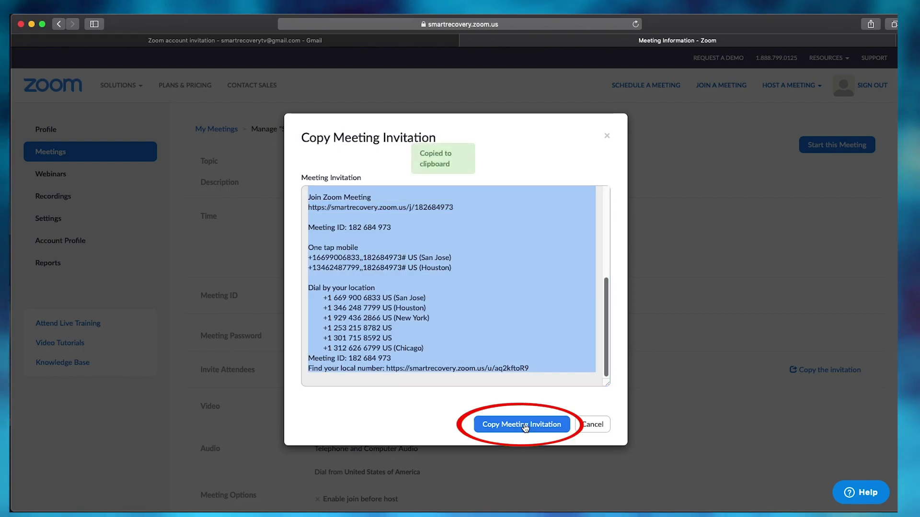
Step: Draft an email to the attendee, subject JOIN OUR ONLINE MEETING, with the invitation pasted in
click(608, 138)
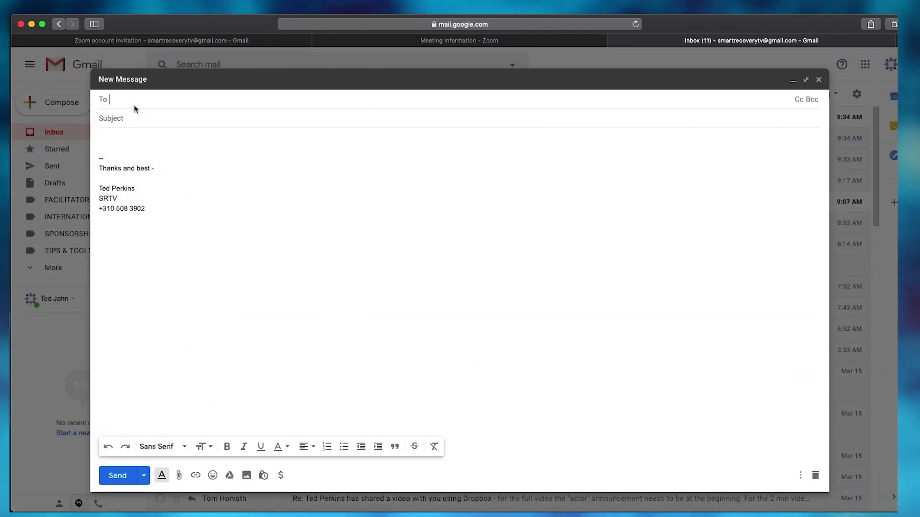
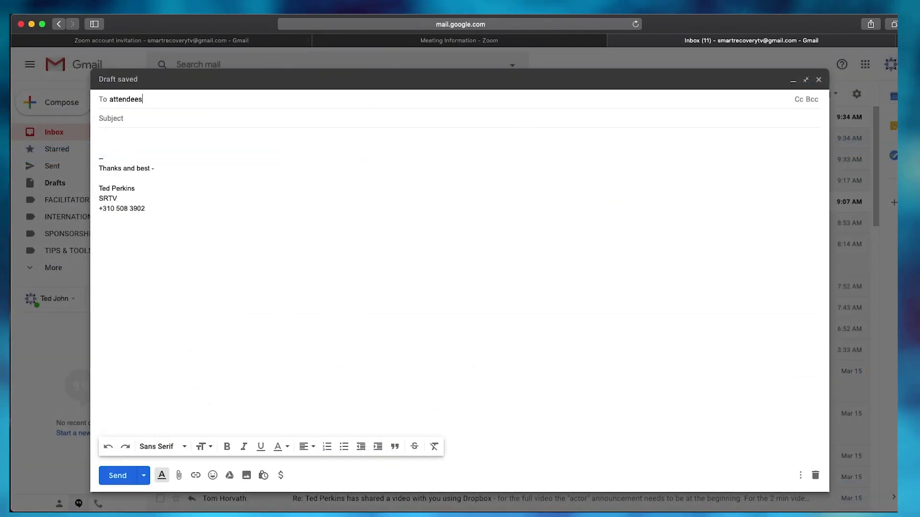
click(127, 118)
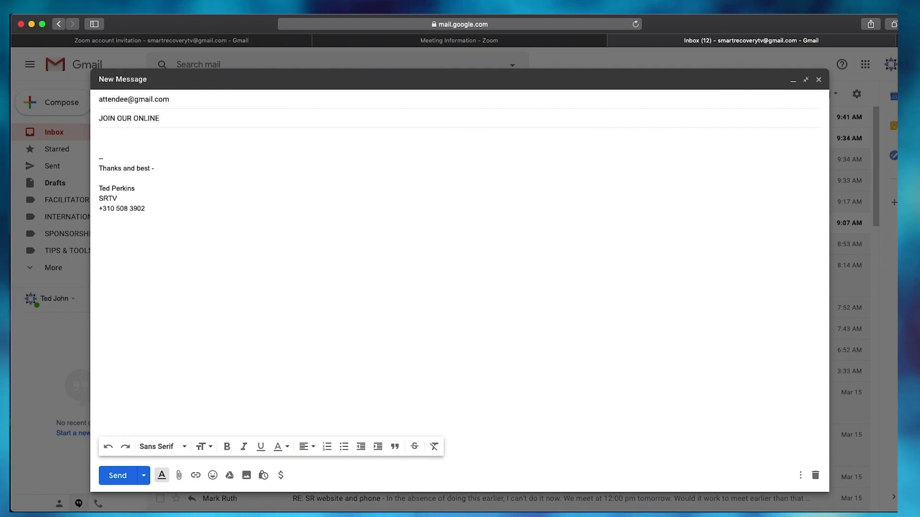
click(122, 139)
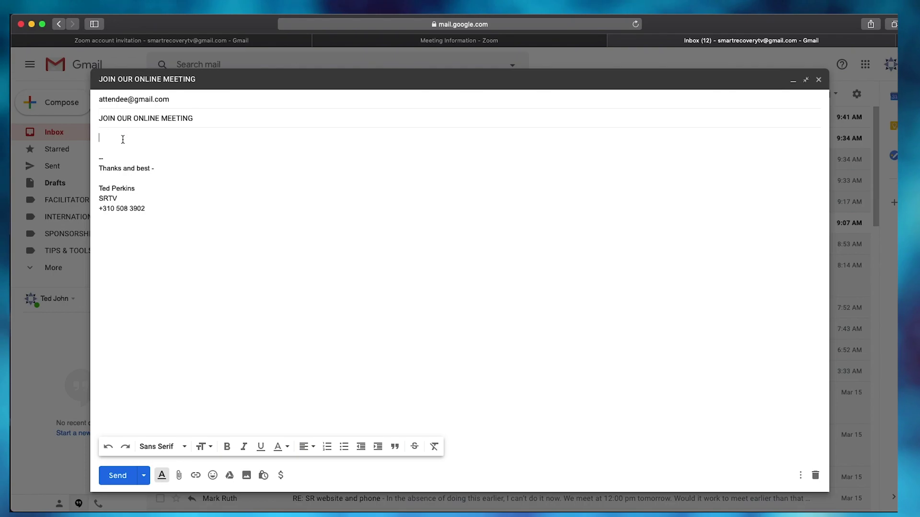
key(super+v)
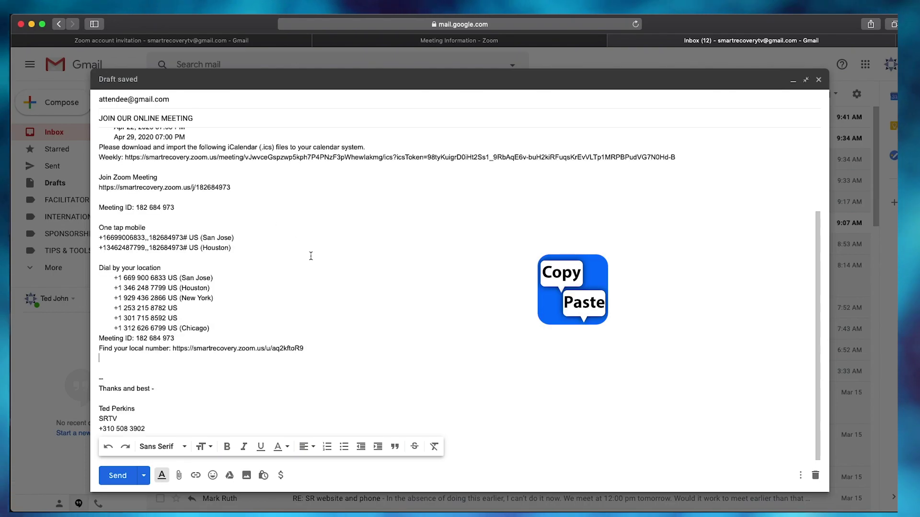
Step: Point out the meeting ID and join link in the pasted invitation
scroll(316, 261, up, 5)
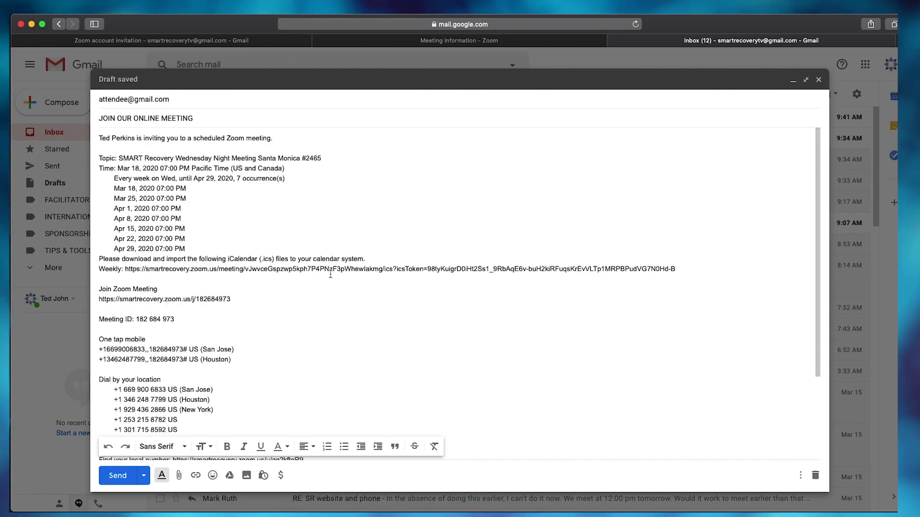
drag(137, 319, 179, 326)
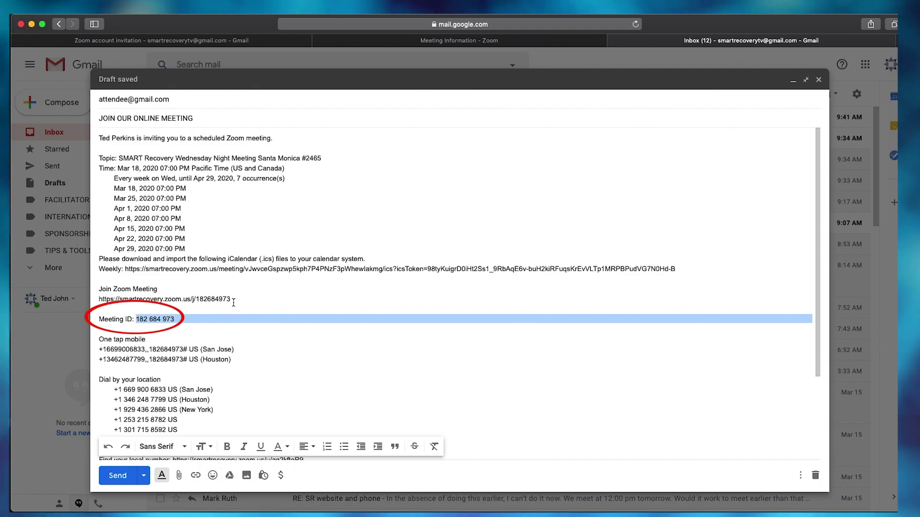
drag(233, 300, 97, 302)
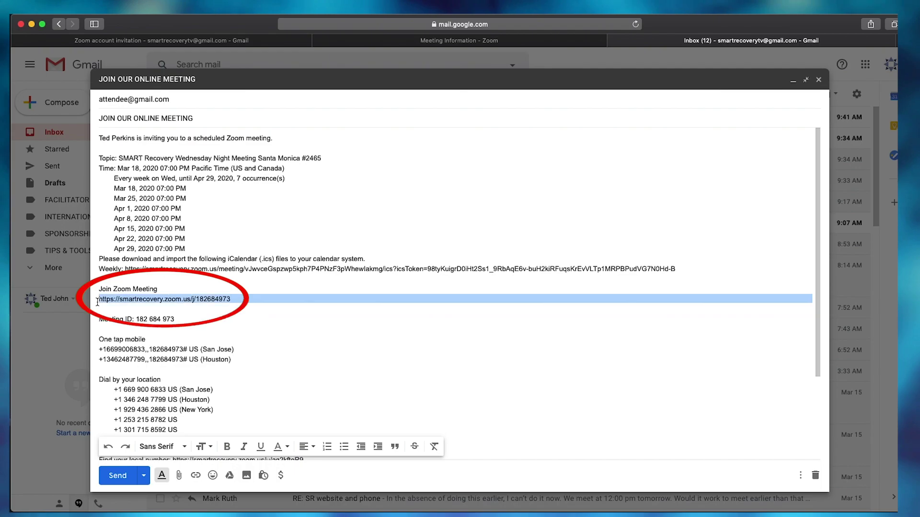
click(307, 370)
scroll(307, 370, down, 4)
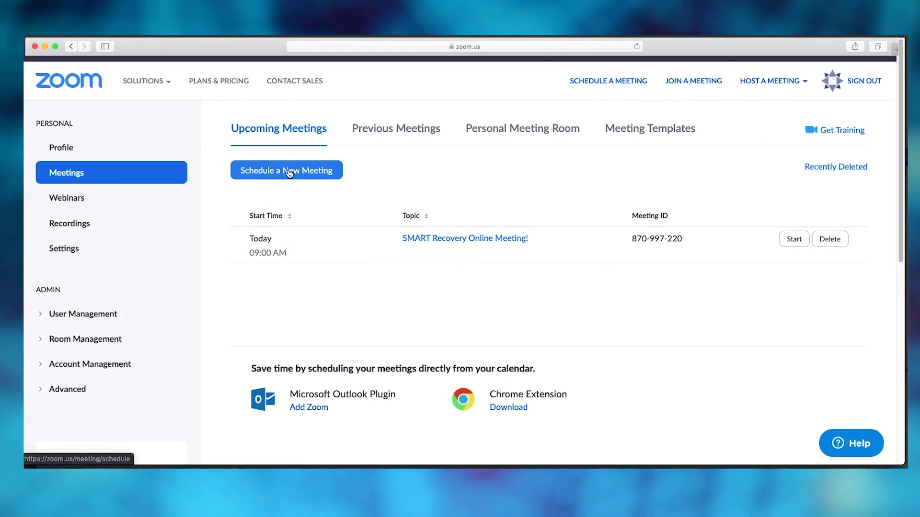
Step: Open the SMART Recovery Online Meeting! details and add it to Google Calendar
click(462, 238)
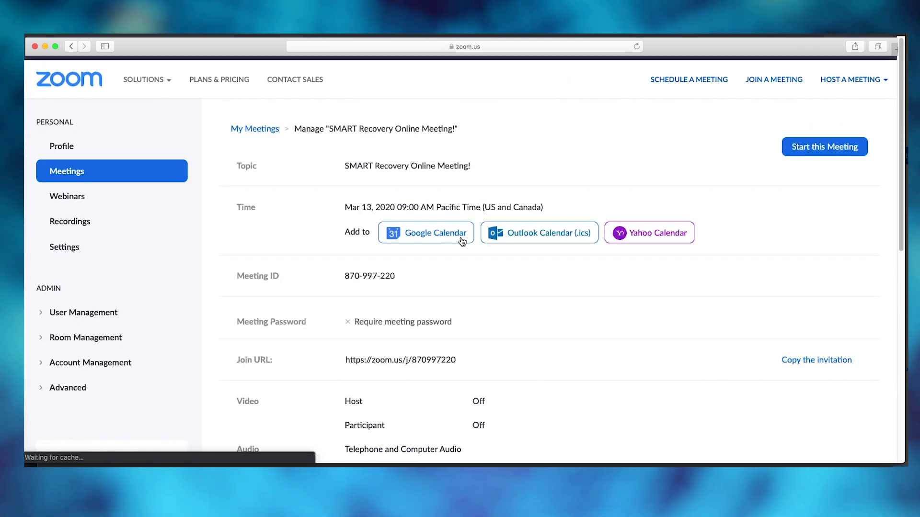
click(463, 241)
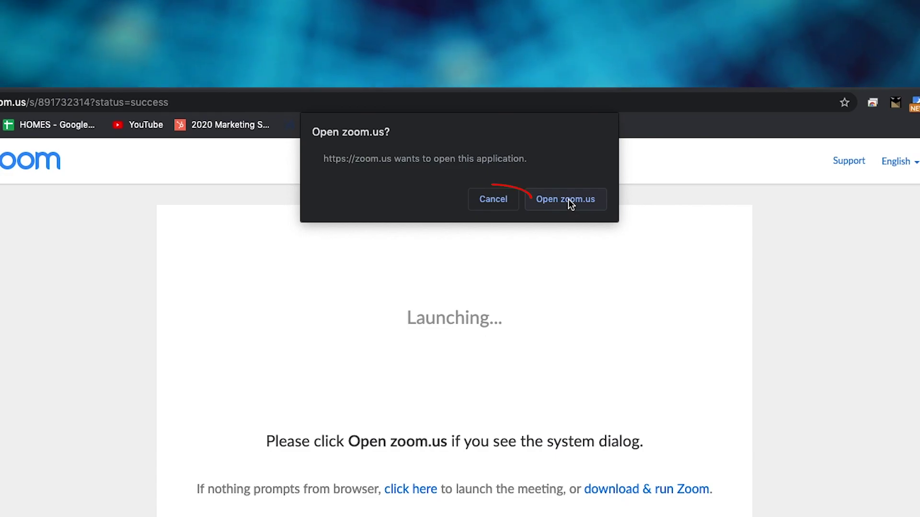
Step: Start the meeting in the browser instead of the desktop app, with computer audio
click(493, 199)
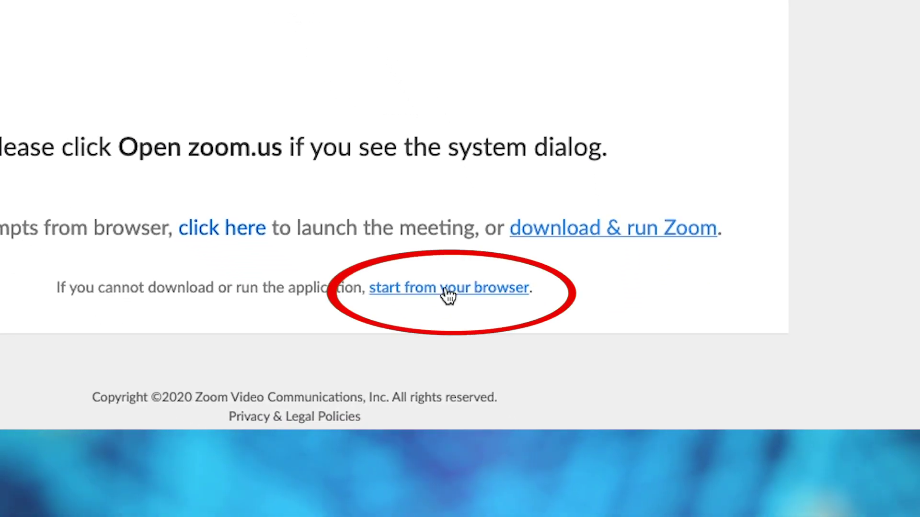
click(447, 291)
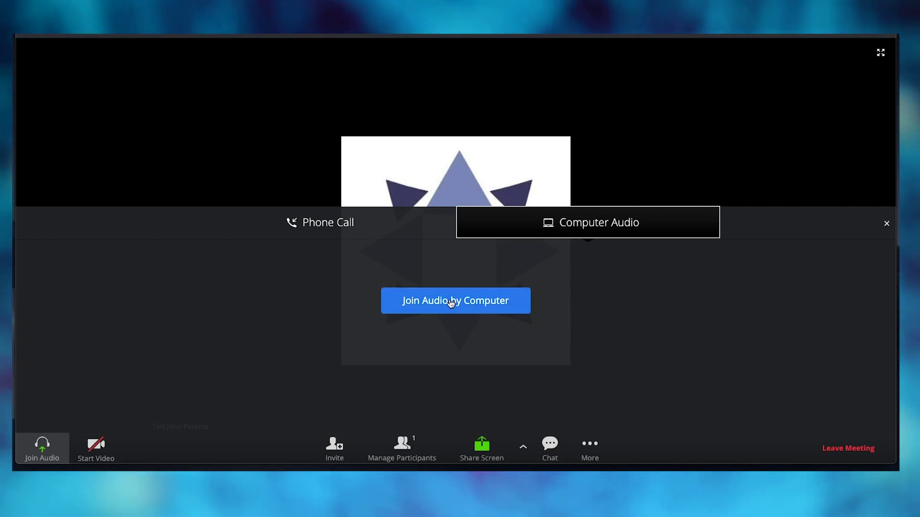
click(451, 301)
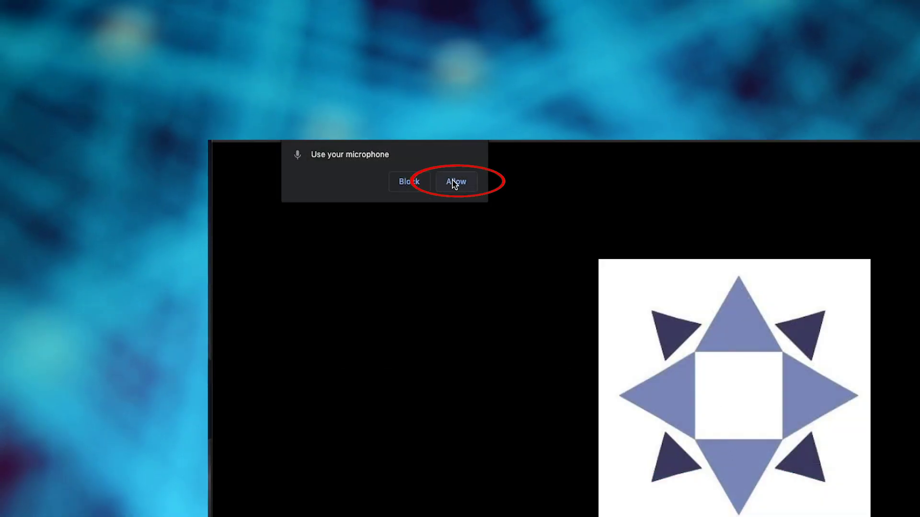
click(454, 184)
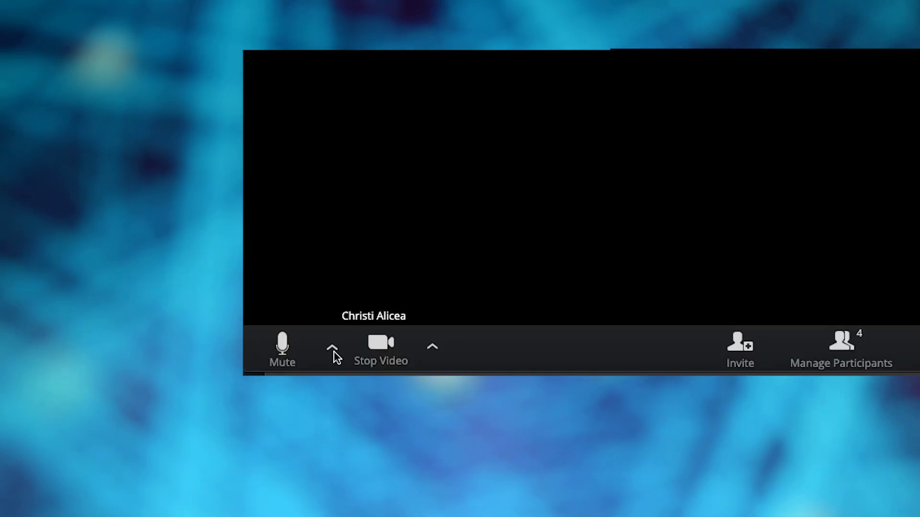
click(335, 354)
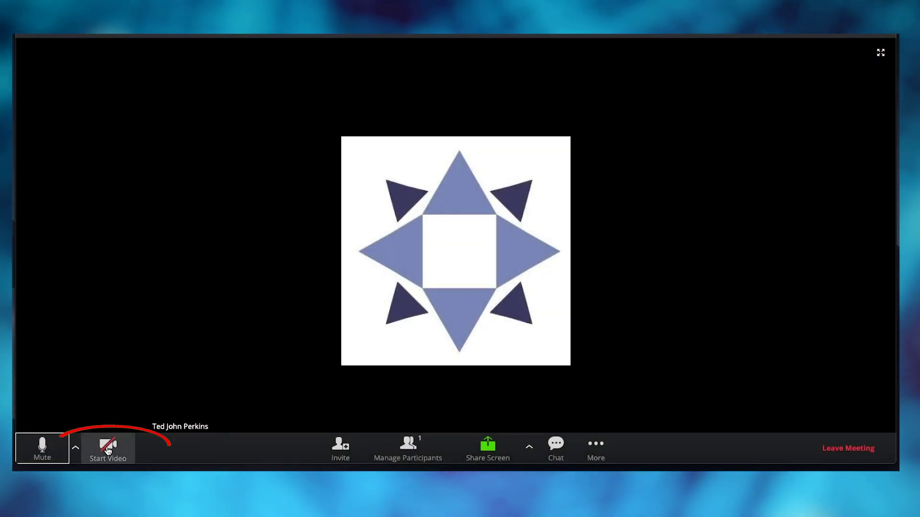
Step: Start video, granting the browser microphone and camera access
click(108, 450)
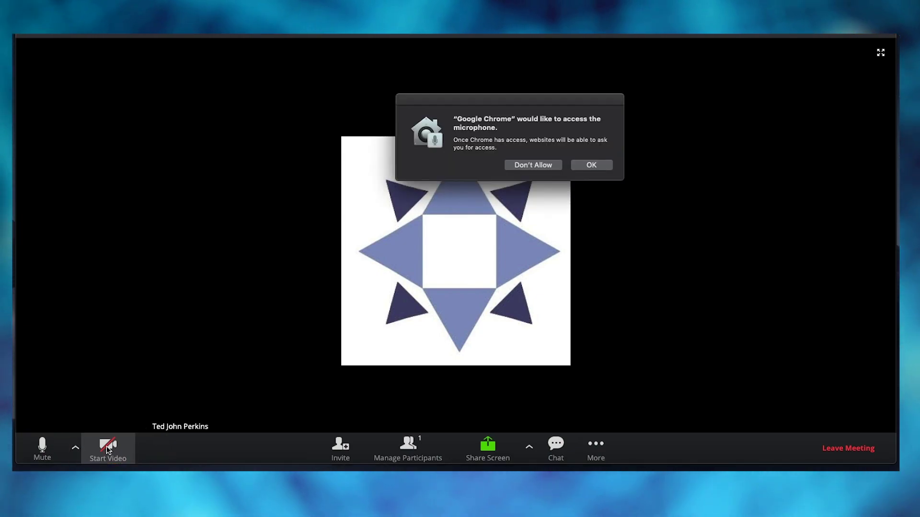
click(597, 166)
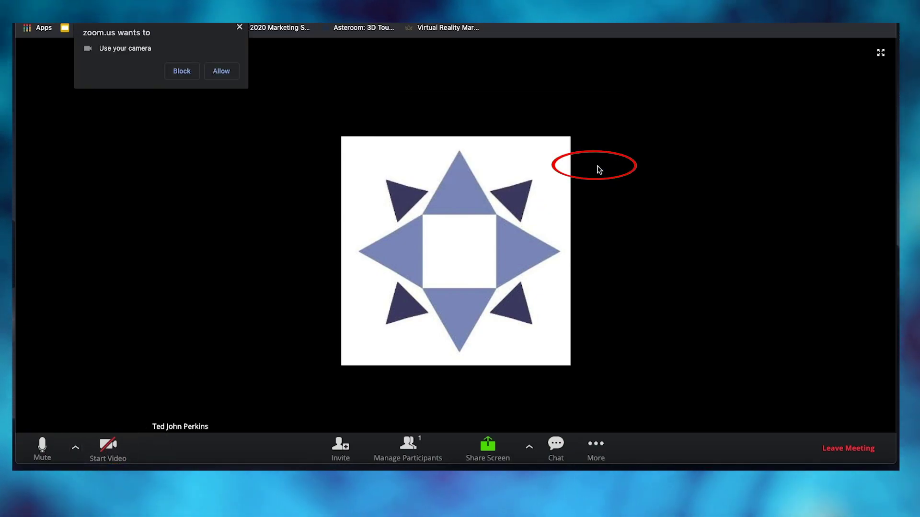
click(218, 71)
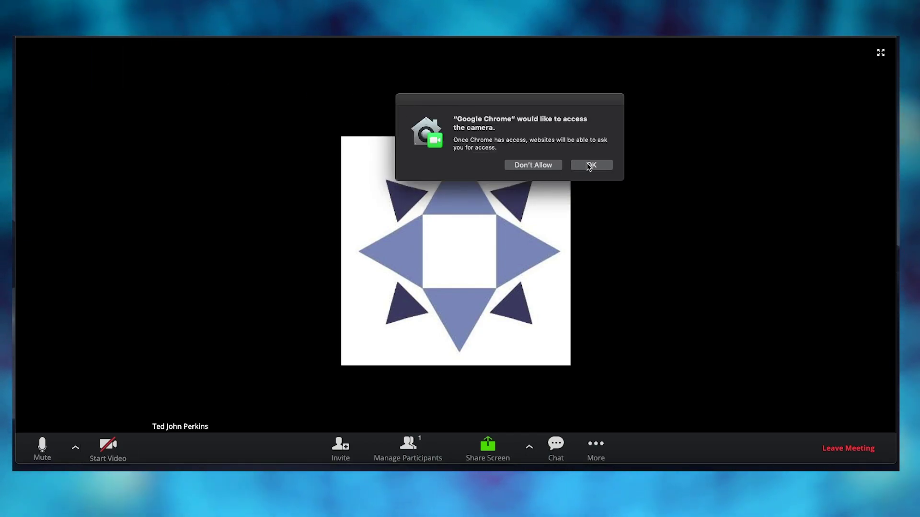
click(596, 165)
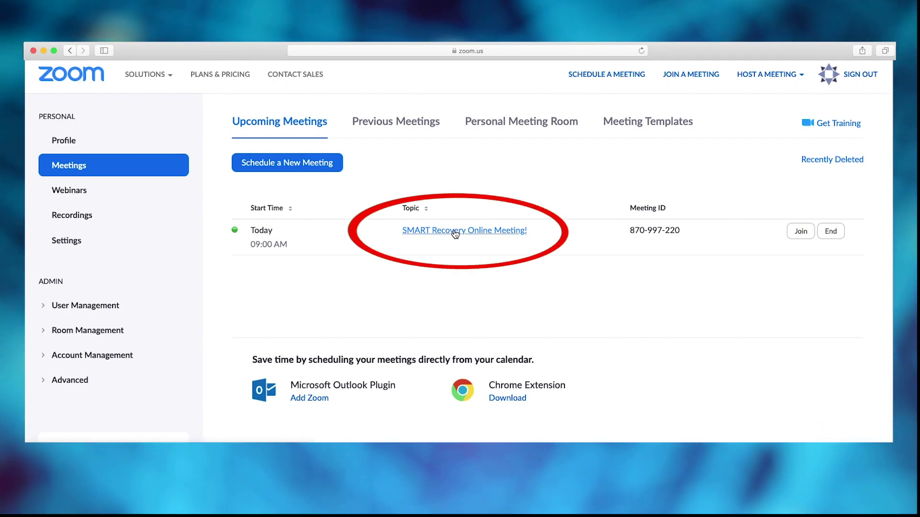
Step: Rejoin the running meeting from the browser, declining the desktop app, with computer audio and video on
click(455, 232)
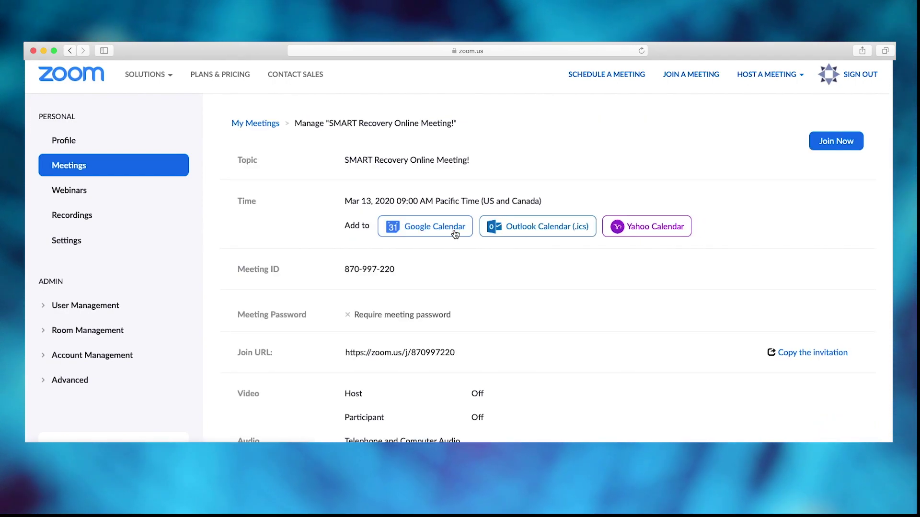
click(827, 143)
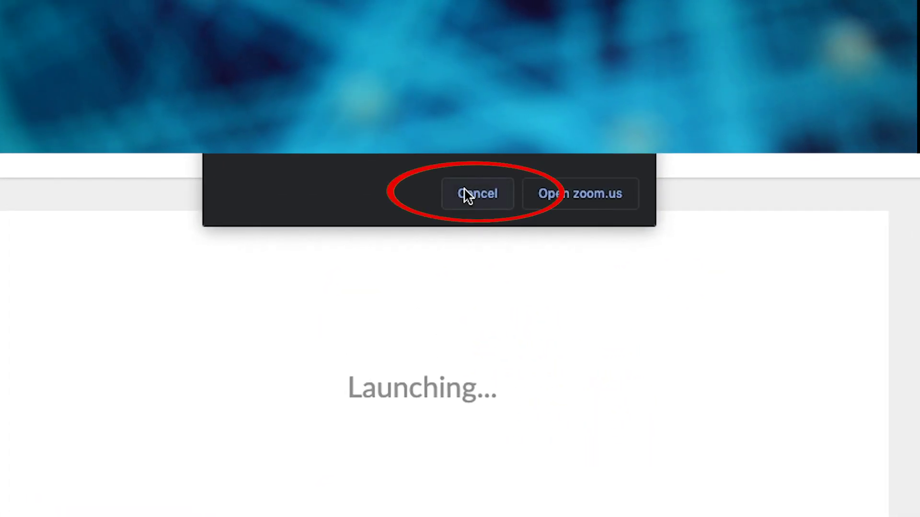
click(464, 192)
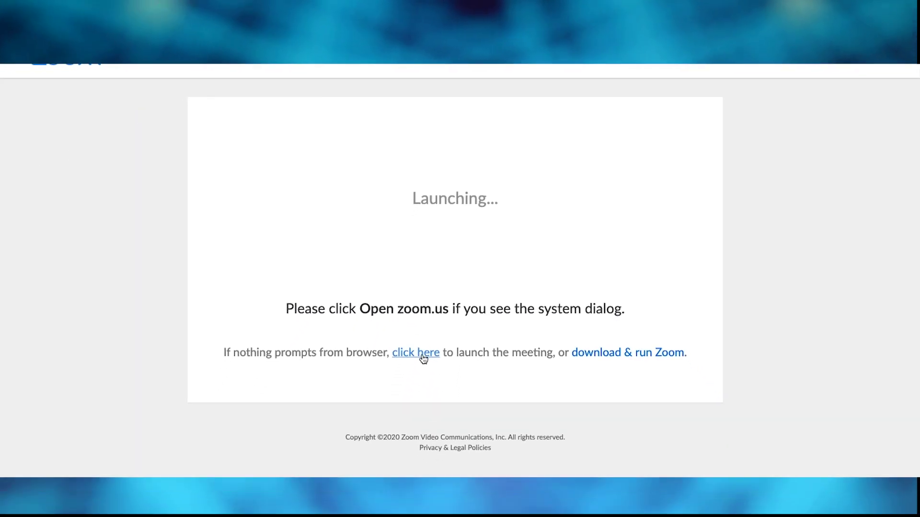
click(423, 357)
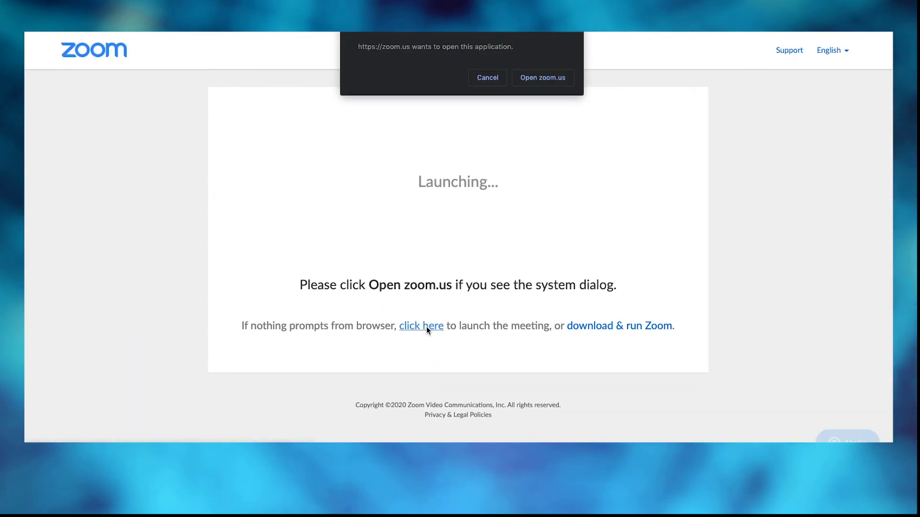
click(478, 81)
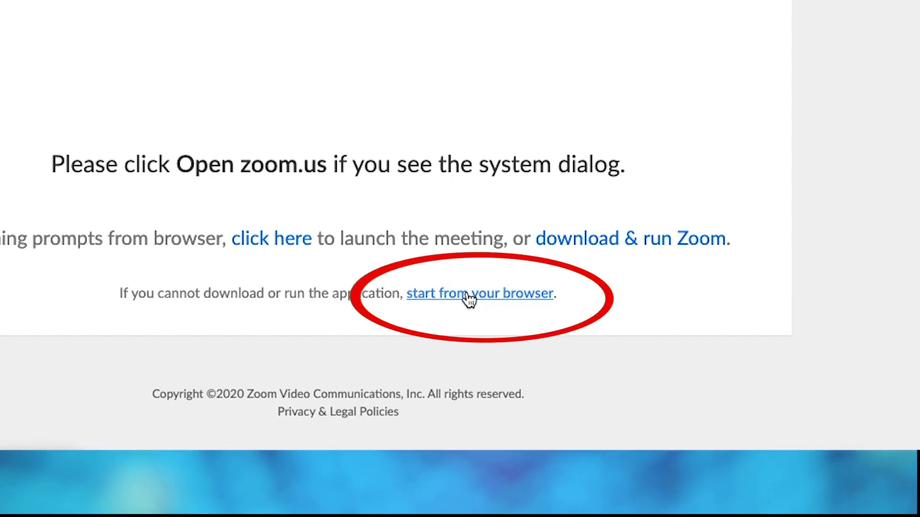
click(469, 298)
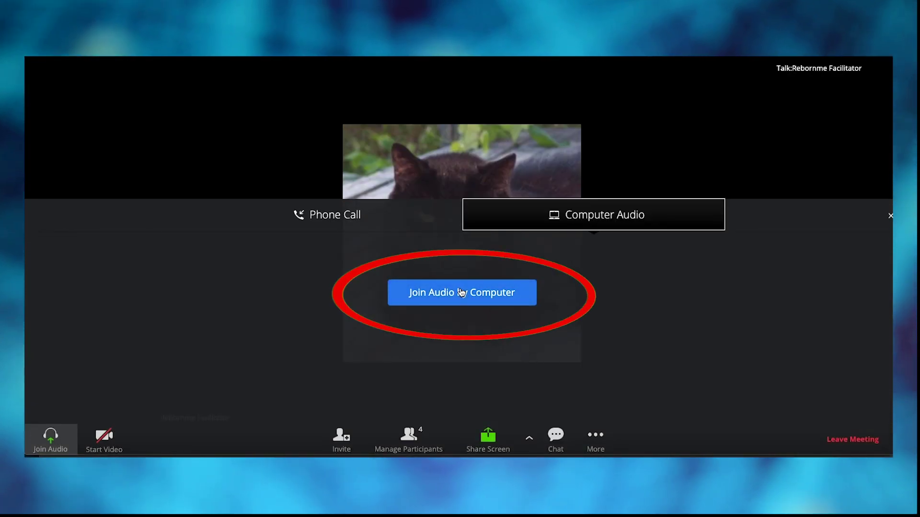
click(460, 293)
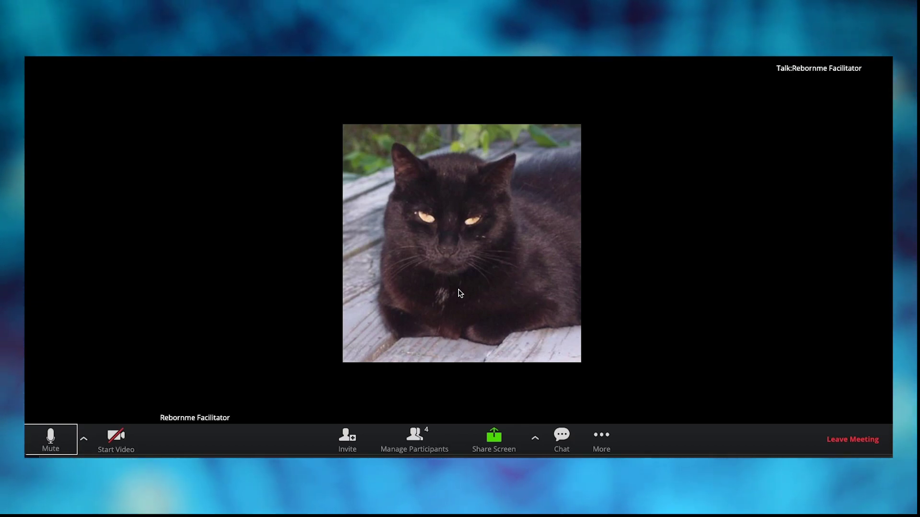
click(116, 442)
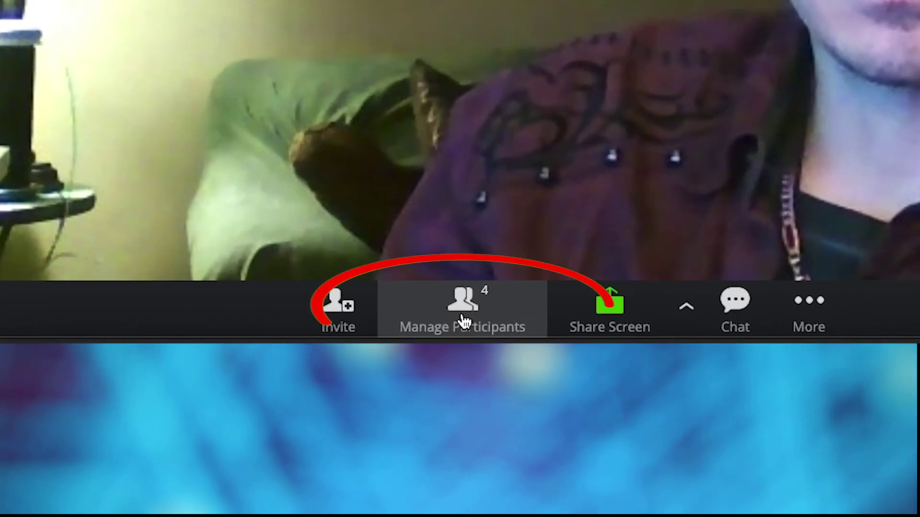
Step: Open the participants list and mute all, still allowing participants to unmute themselves
click(462, 320)
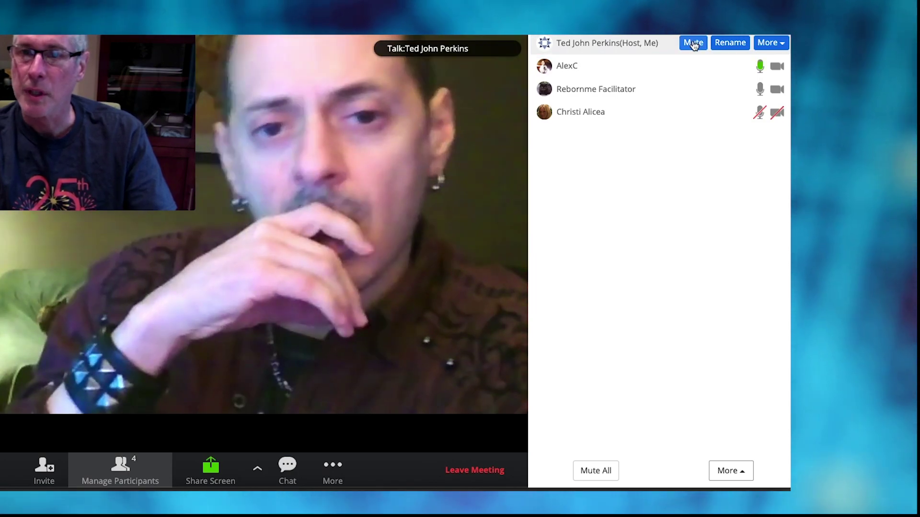
mouse_move(753, 67)
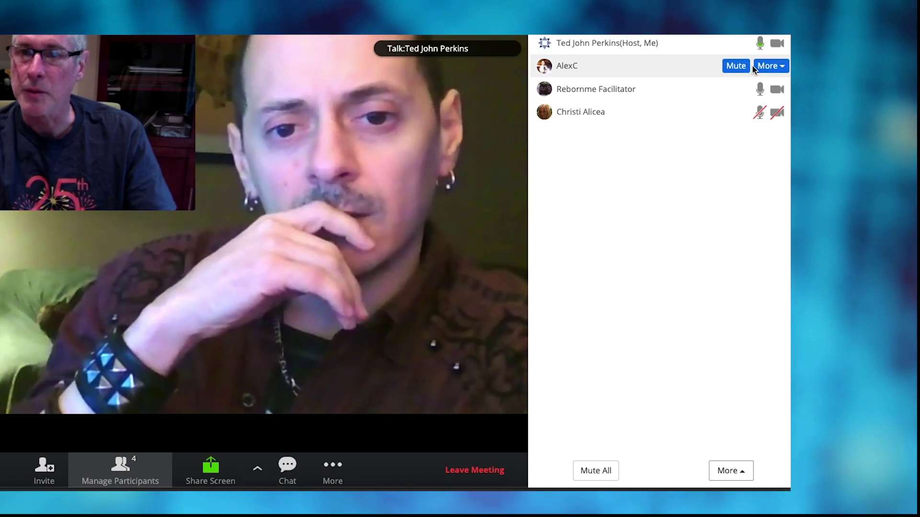
mouse_move(760, 88)
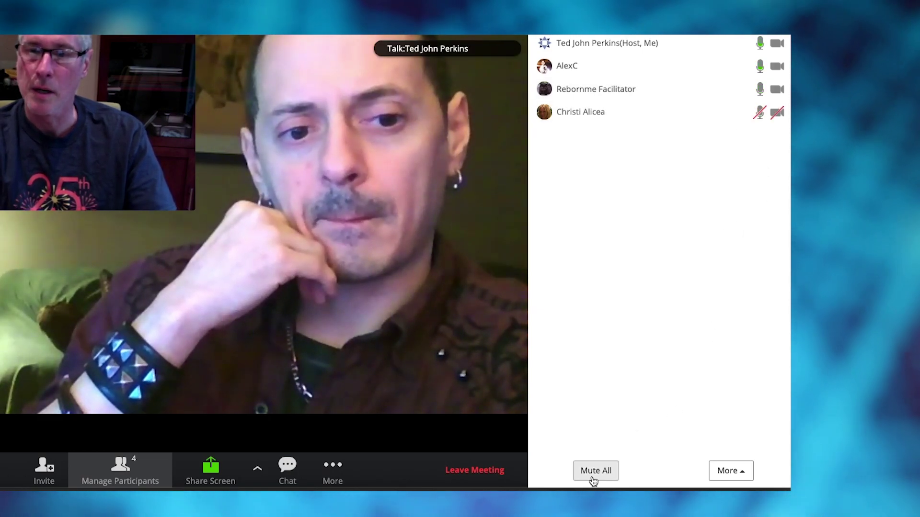
click(594, 479)
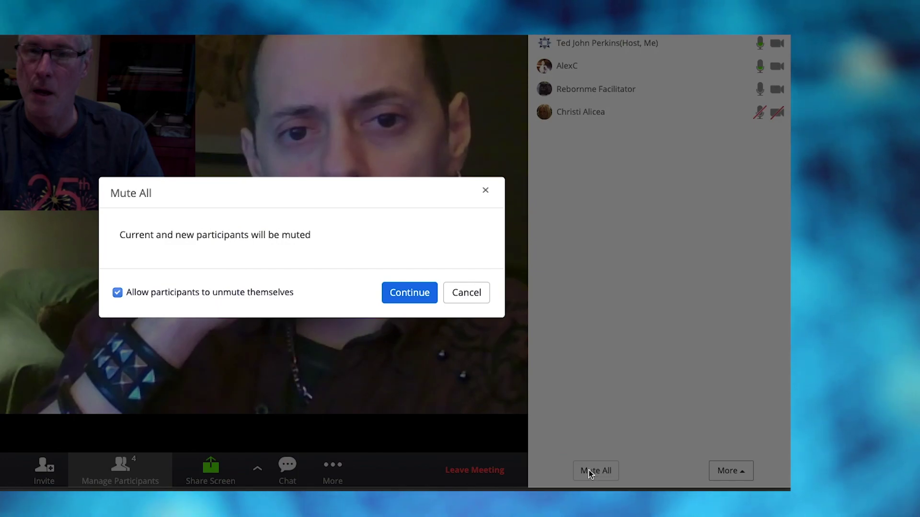
click(408, 294)
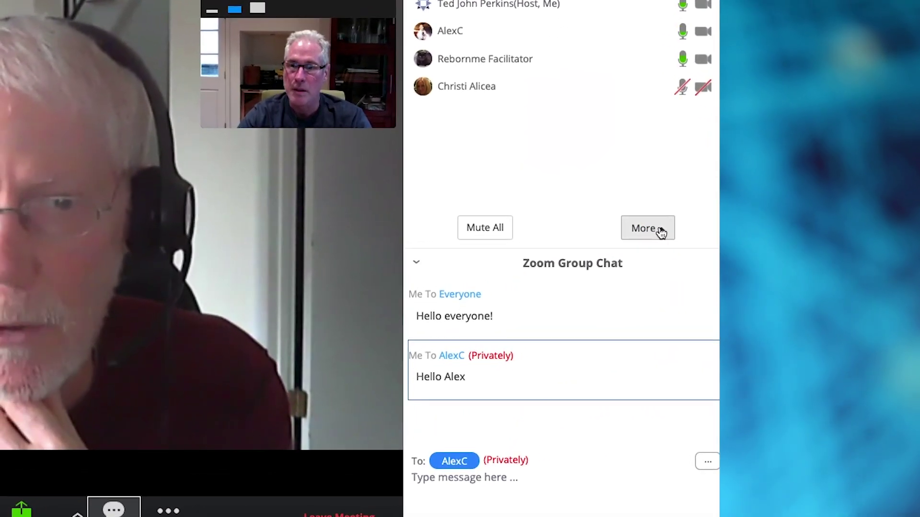
click(742, 229)
click(789, 434)
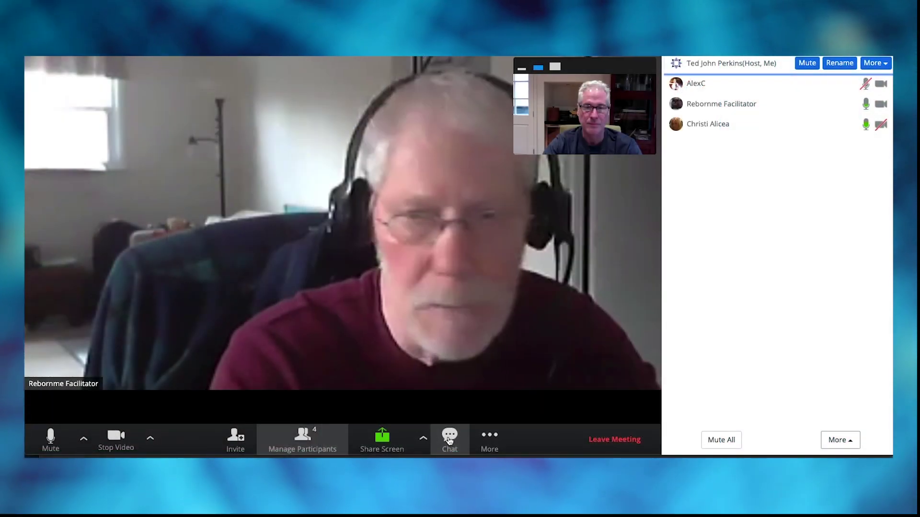
Step: Post 'Hello everyone!' to the whole meeting in chat
click(450, 439)
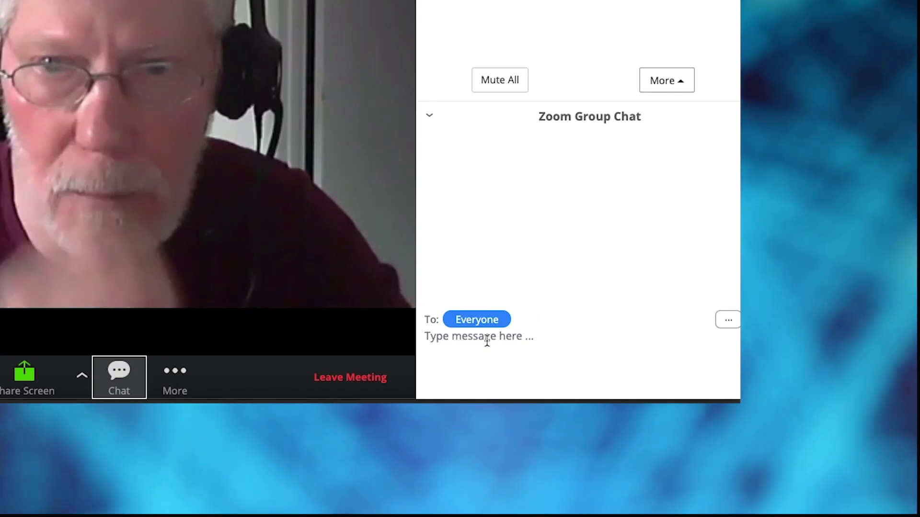
click(486, 341)
text(Hel)
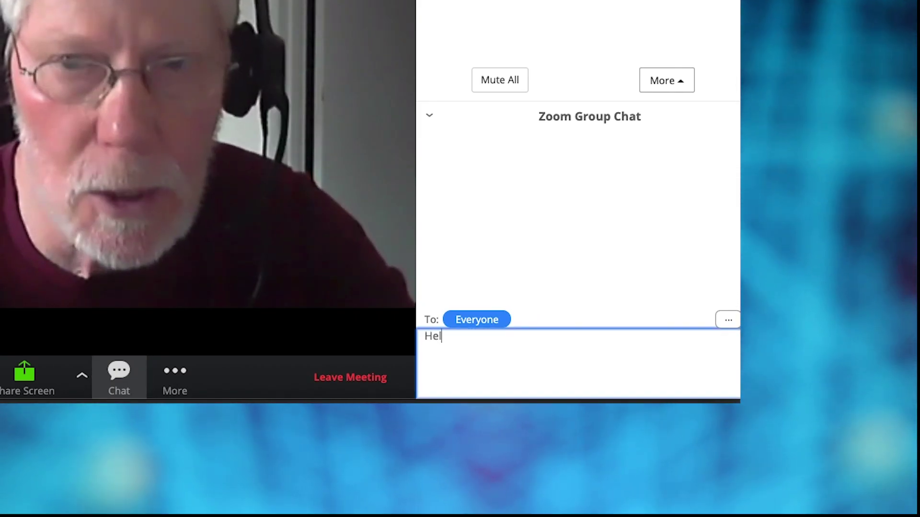
text(lo everyone!)
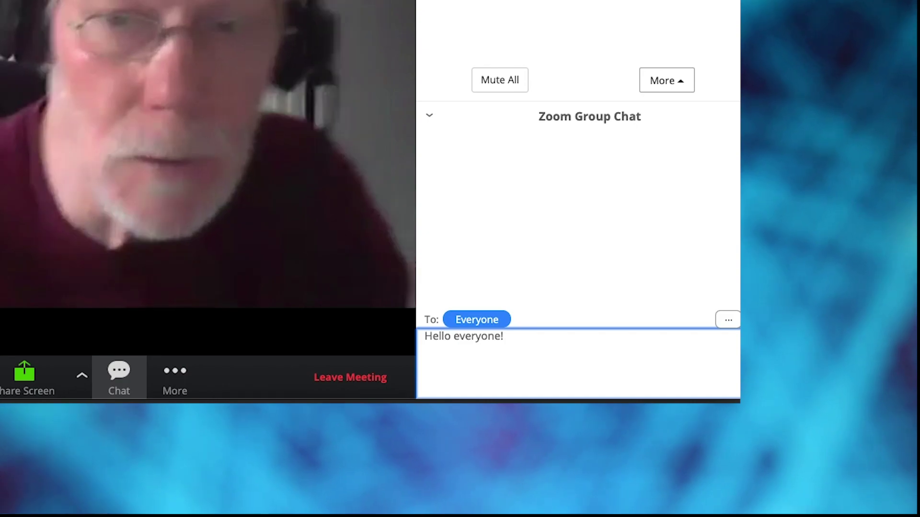
key(Return)
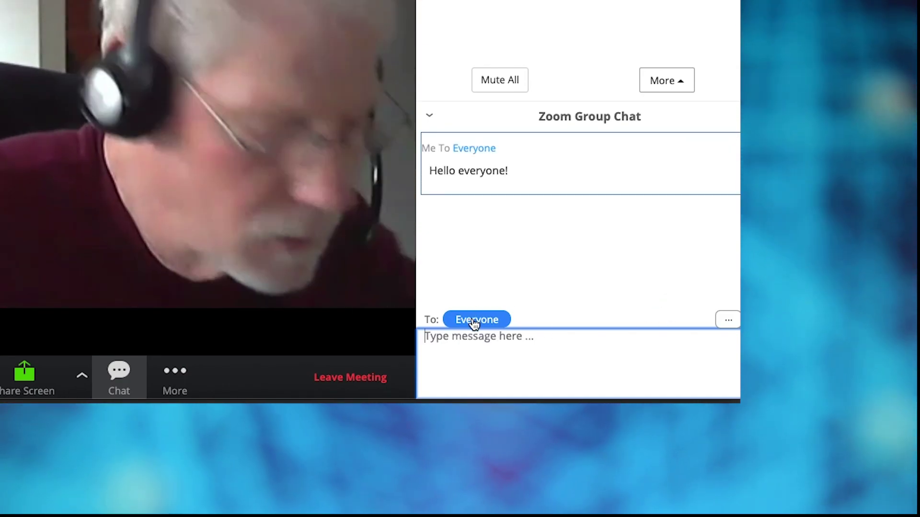
Step: Choose a participant as private chat recipient and type a personal hello to them
click(475, 321)
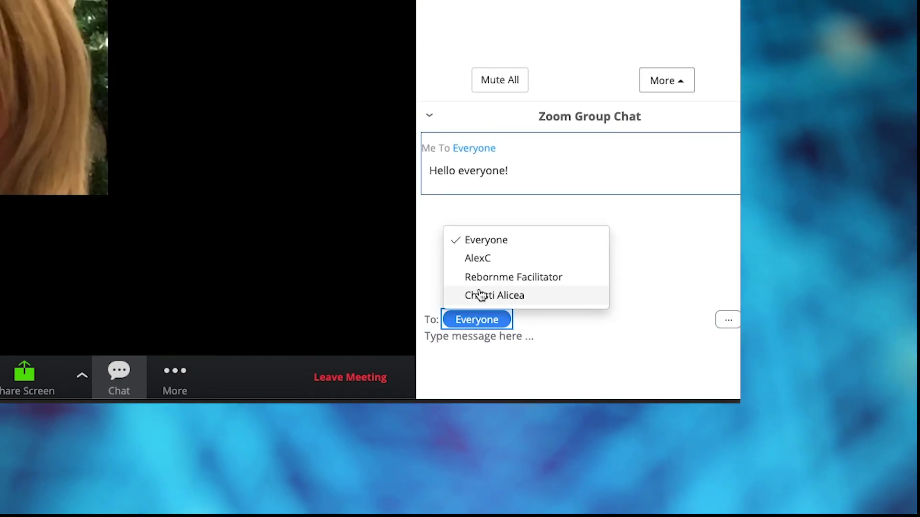
click(483, 261)
click(487, 345)
text(Hello Alex)
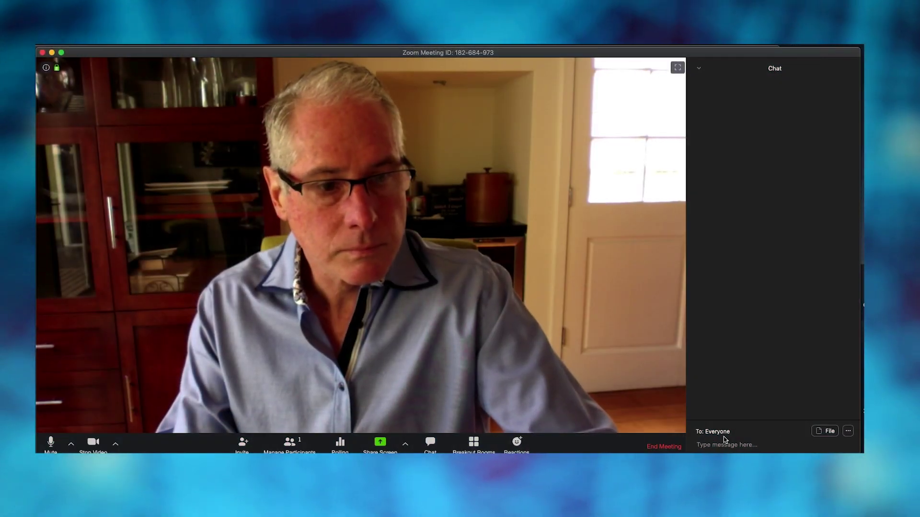
Step: Send 'Hello! Here is the CBA File we talked about!' to everyone in the chat
text(H)
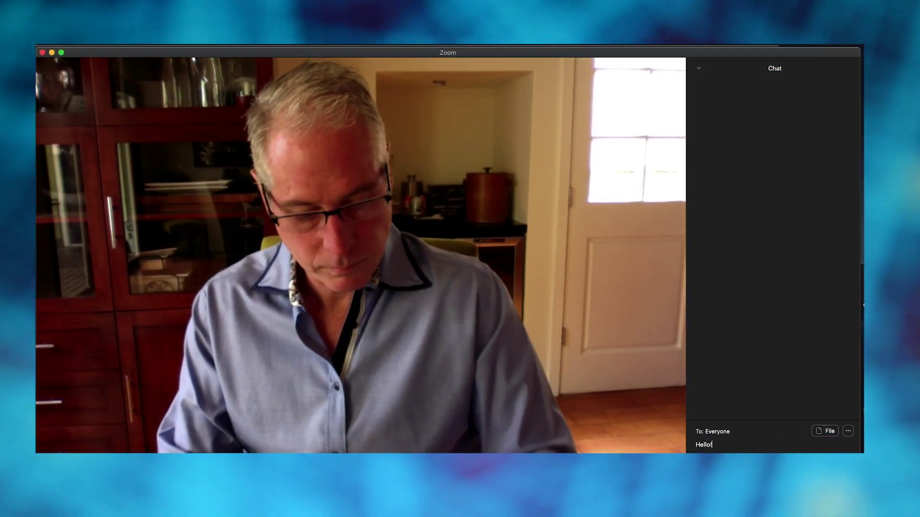
text(ere is the CBA File we talked)
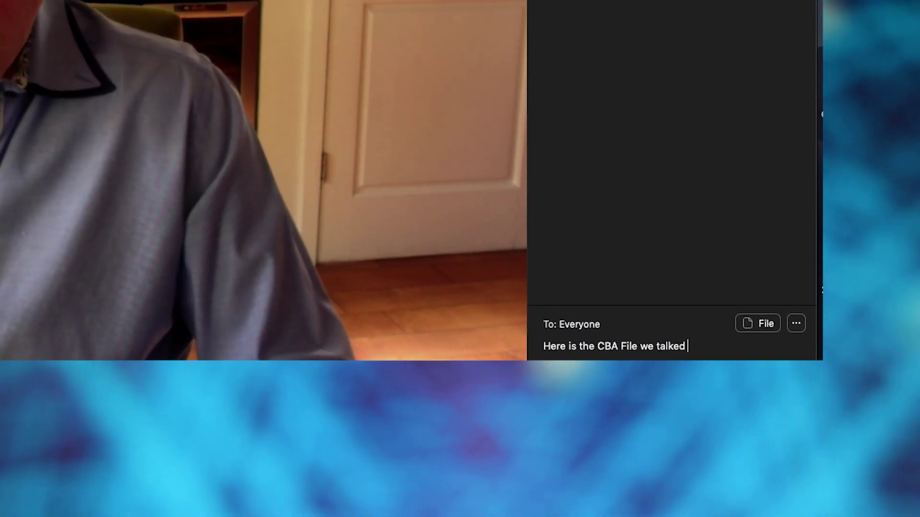
text(!)
key(Return)
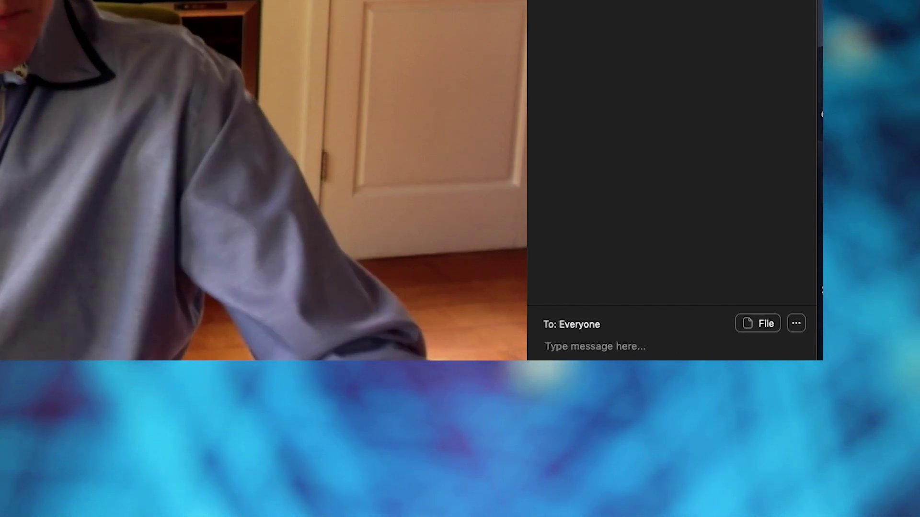
Step: Share the TIPS & TOOLS Word document from the Desktop in the chat
click(752, 323)
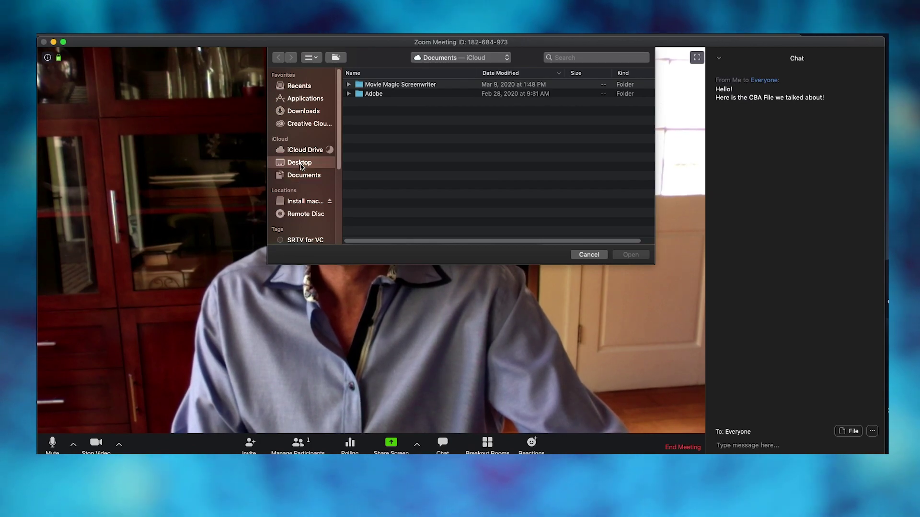
click(300, 163)
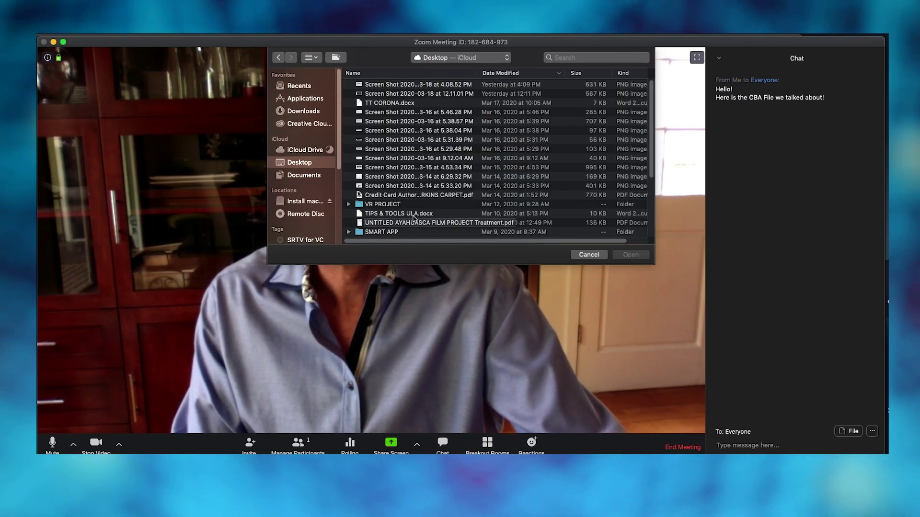
click(631, 255)
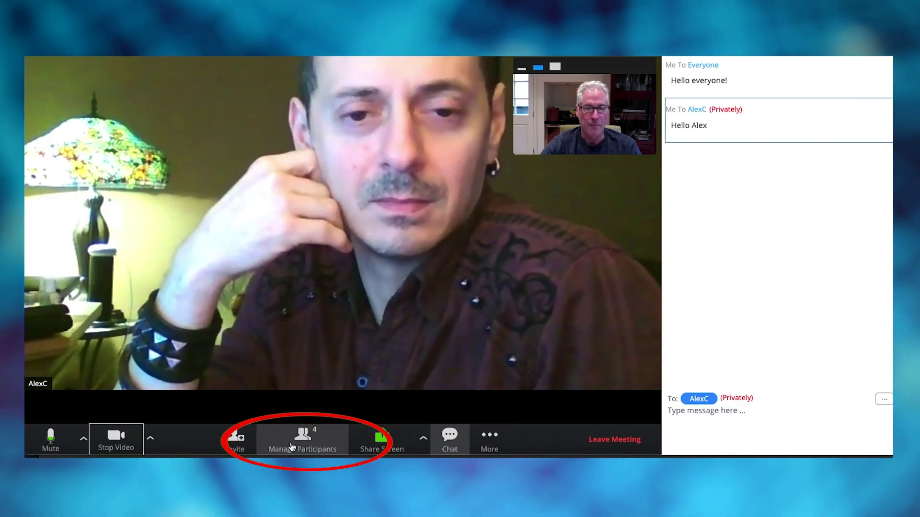
mouse_move(863, 88)
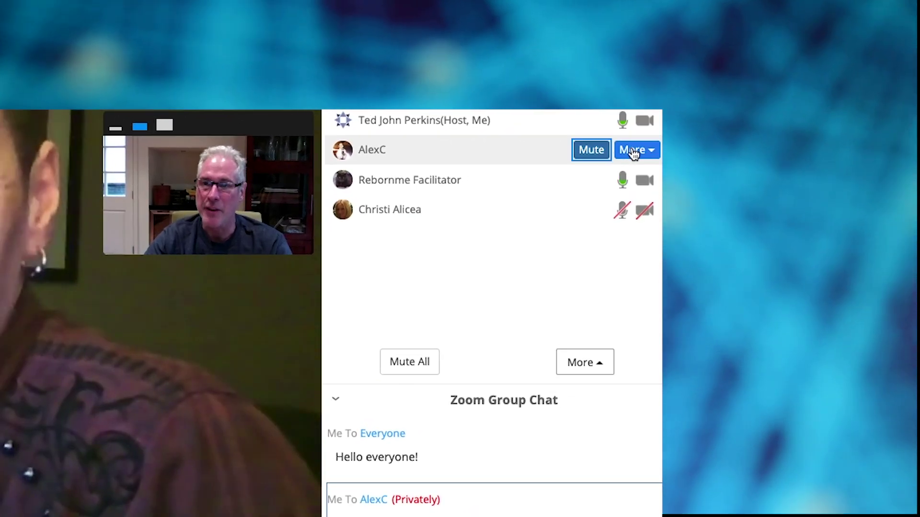
click(651, 148)
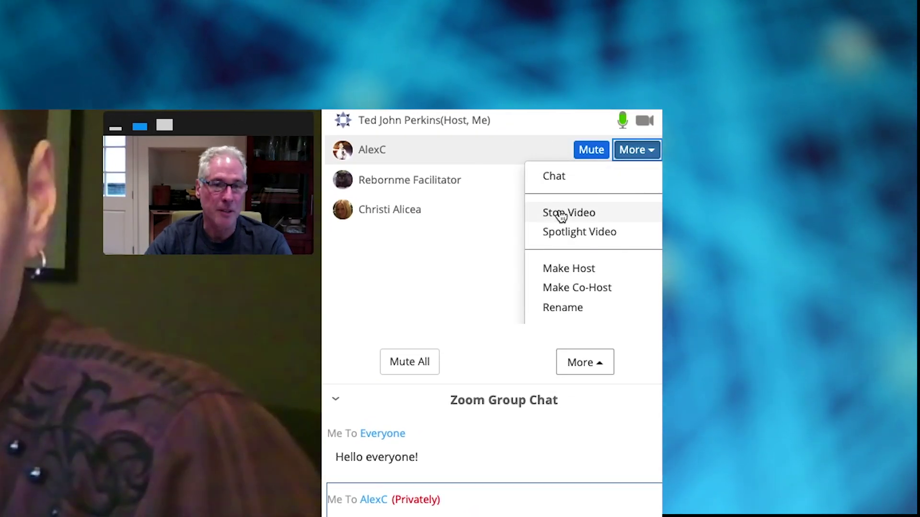
click(562, 214)
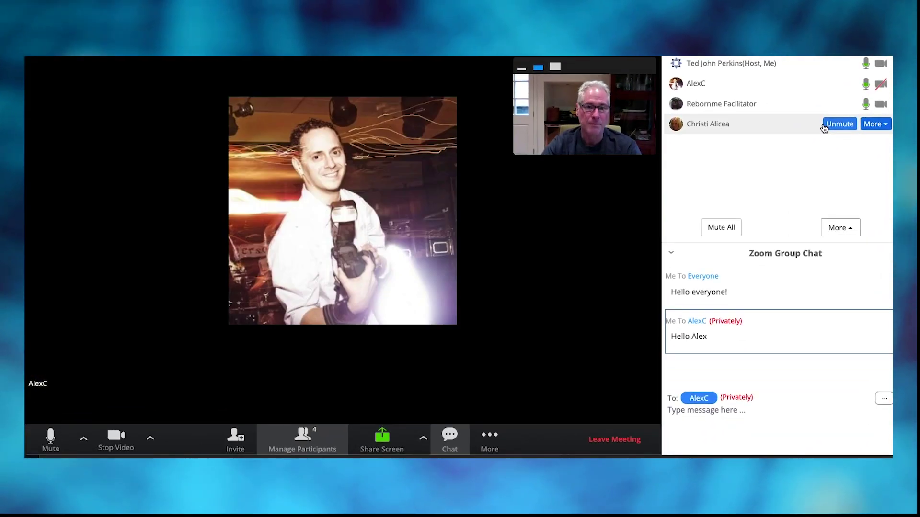
key(super+u)
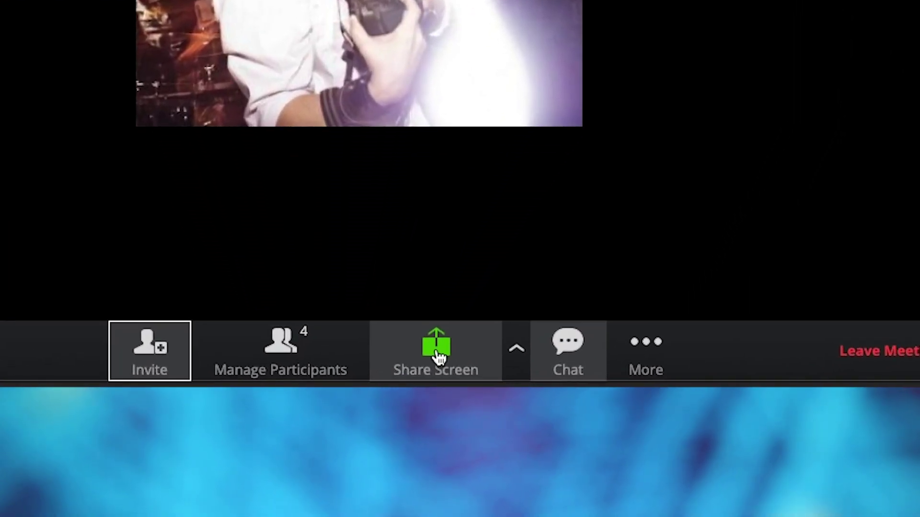
Step: Share the desktop to show the SMART Recovery YouTube channel and its Unconditional Other Acceptance video, then stop sharing
click(438, 357)
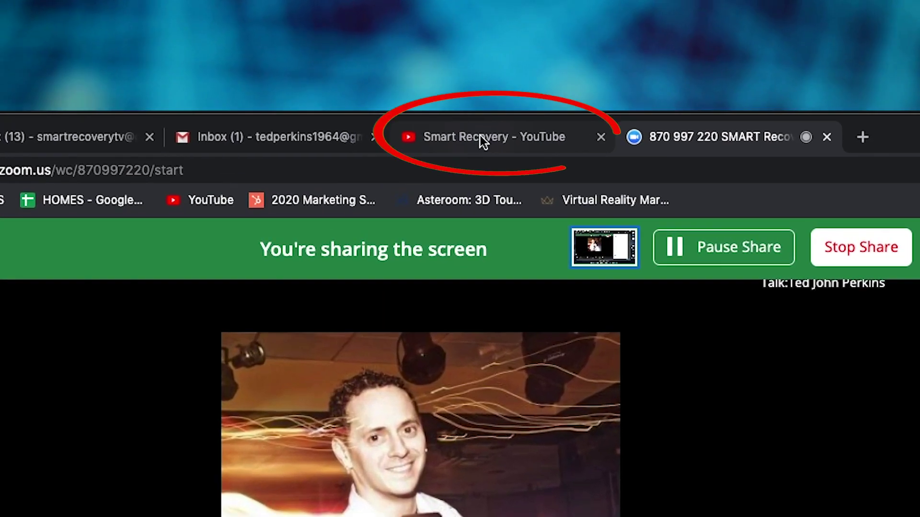
click(480, 136)
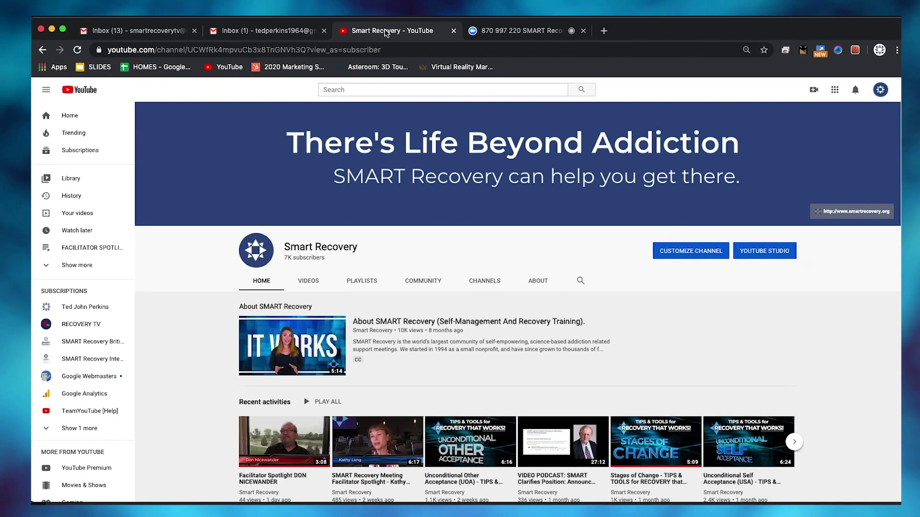
scroll(687, 332, down, 4)
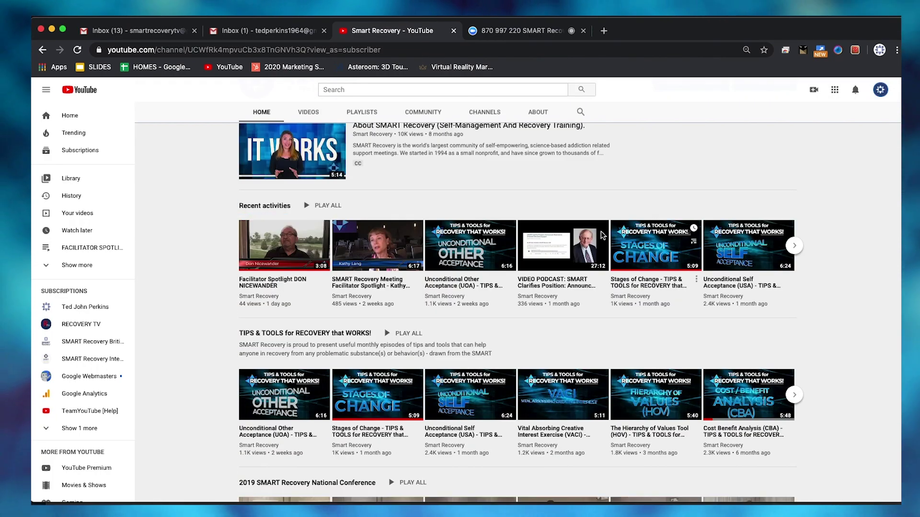
click(471, 255)
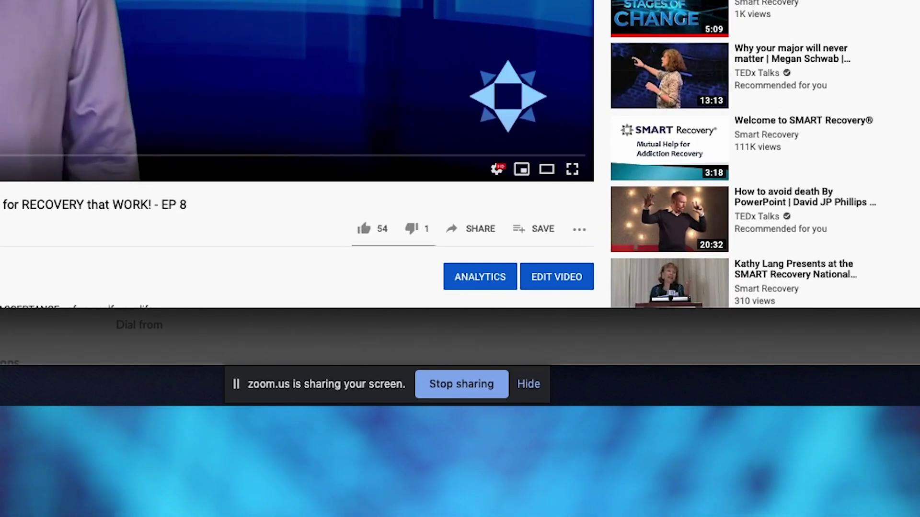
click(445, 385)
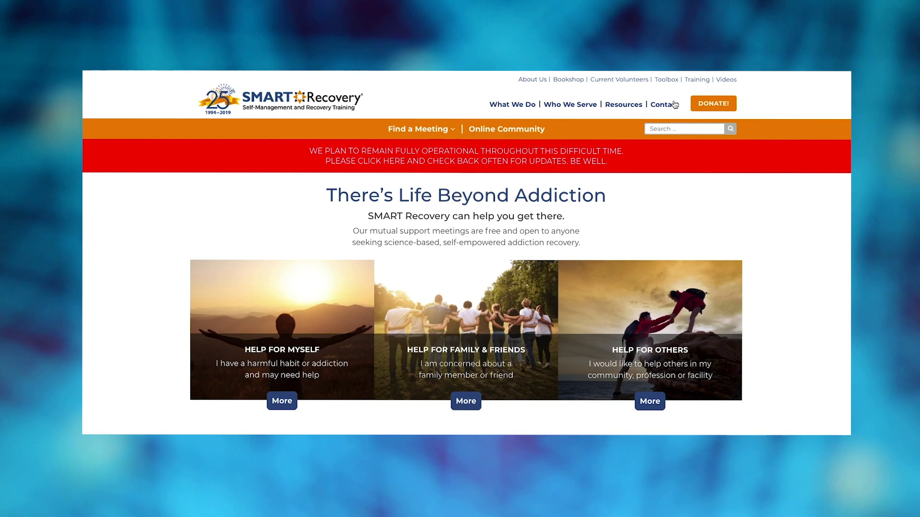
Step: Open the Contact Us page from the SMART Recovery site's Contact menu
mouse_move(662, 107)
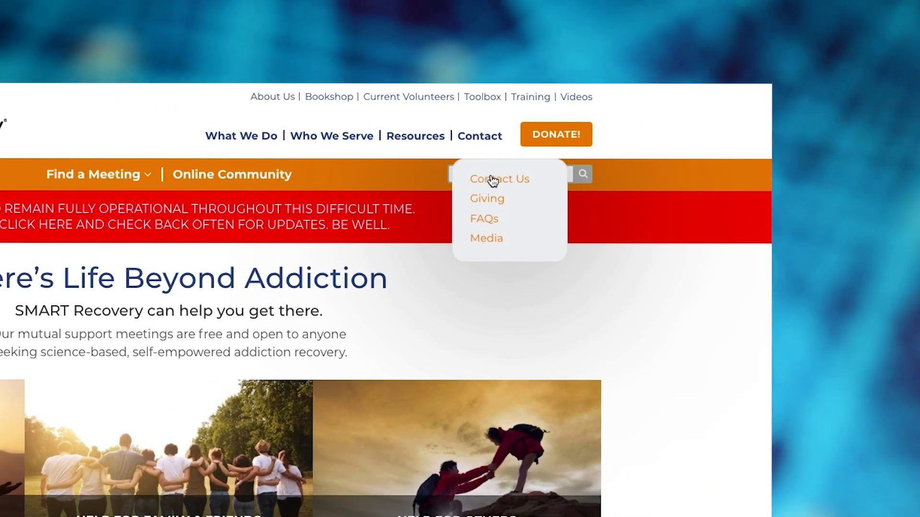
click(492, 180)
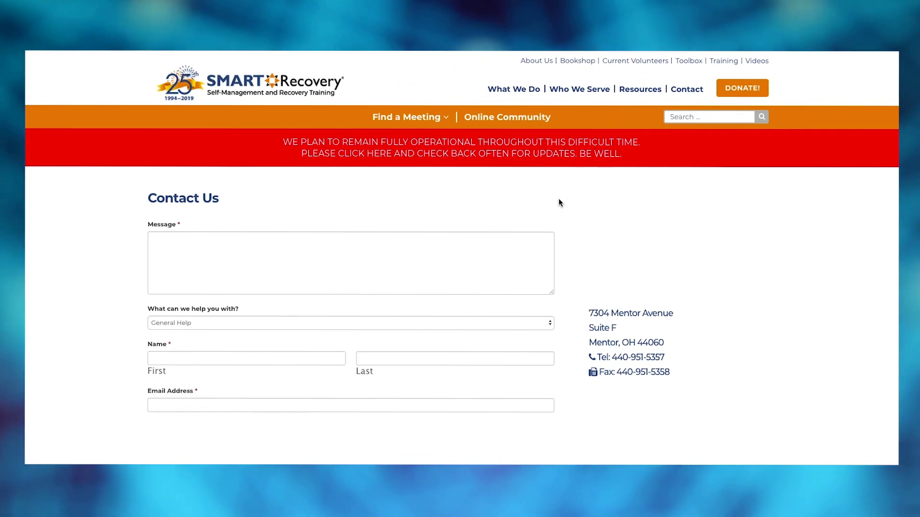